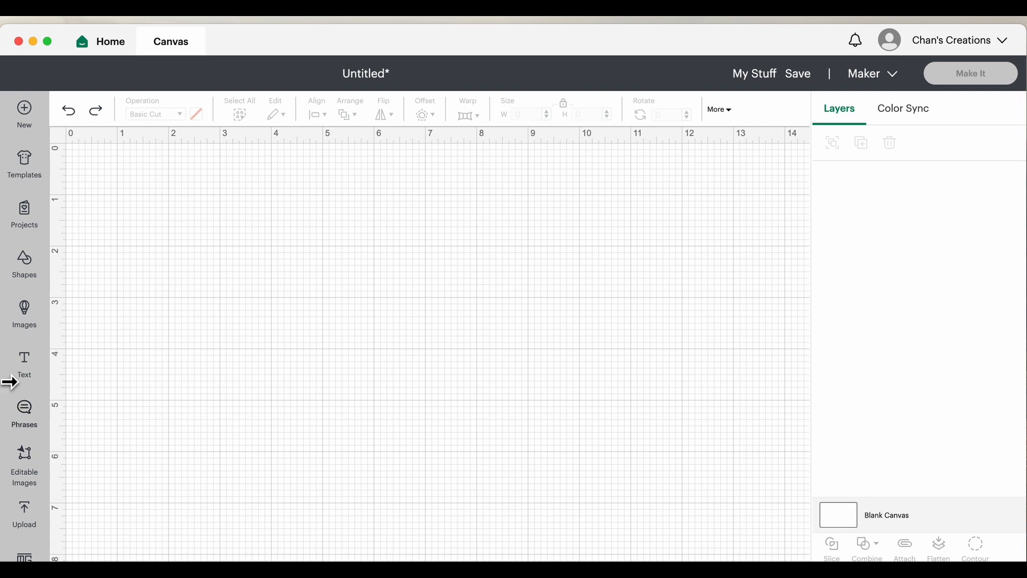
Add a text object reading MAMA and move it up toward the canvas centre.
left_click(36, 377)
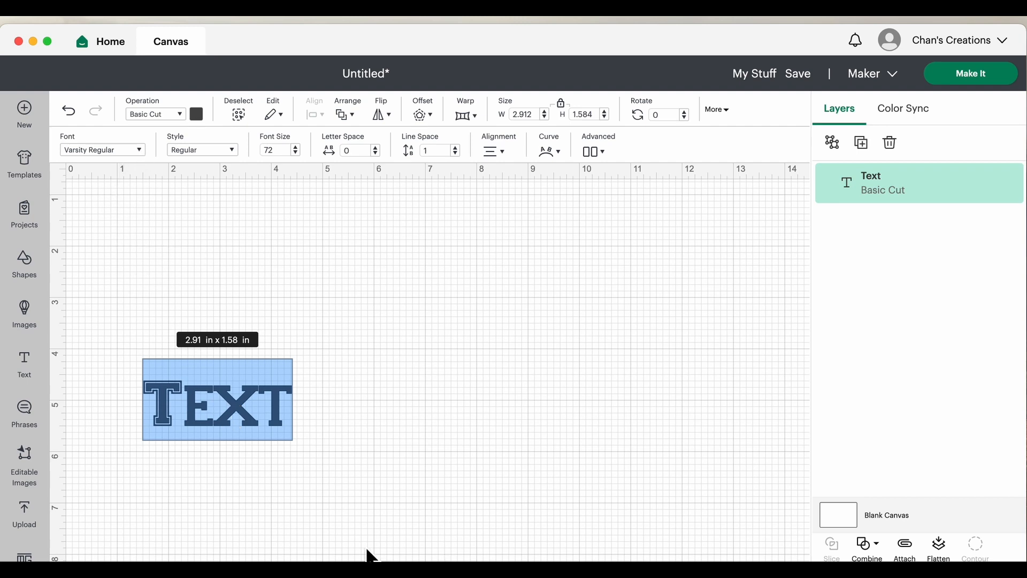
left_click(291, 409)
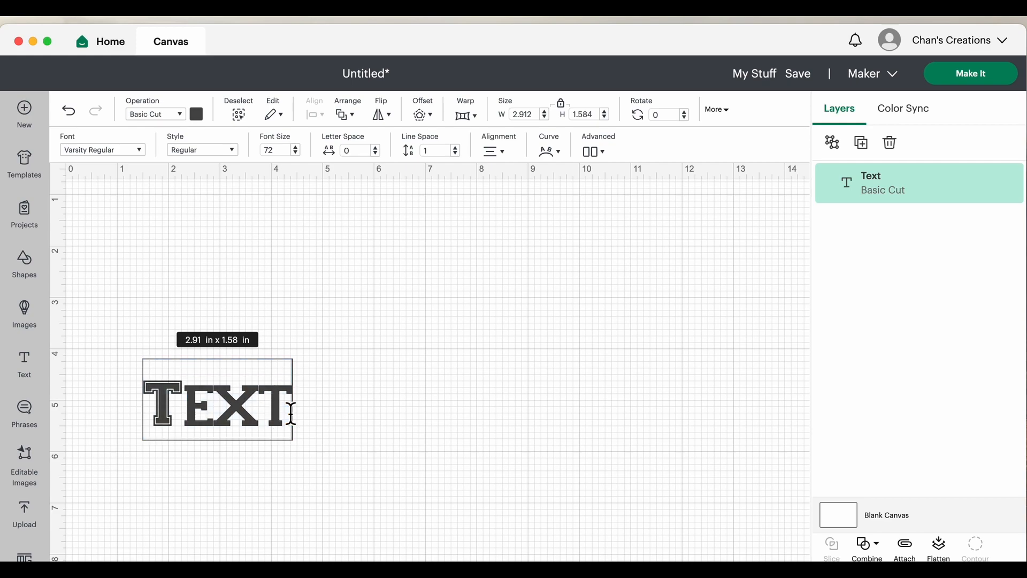
key("BackSpace")
key("BackSpace")
key("BackSpace")
key("BackSpace")
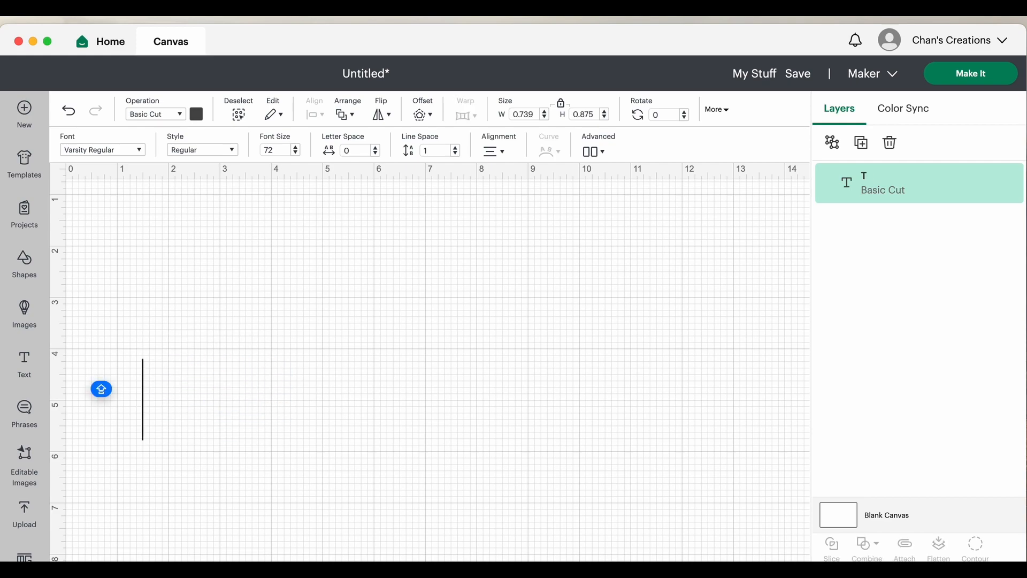
type("MAMA")
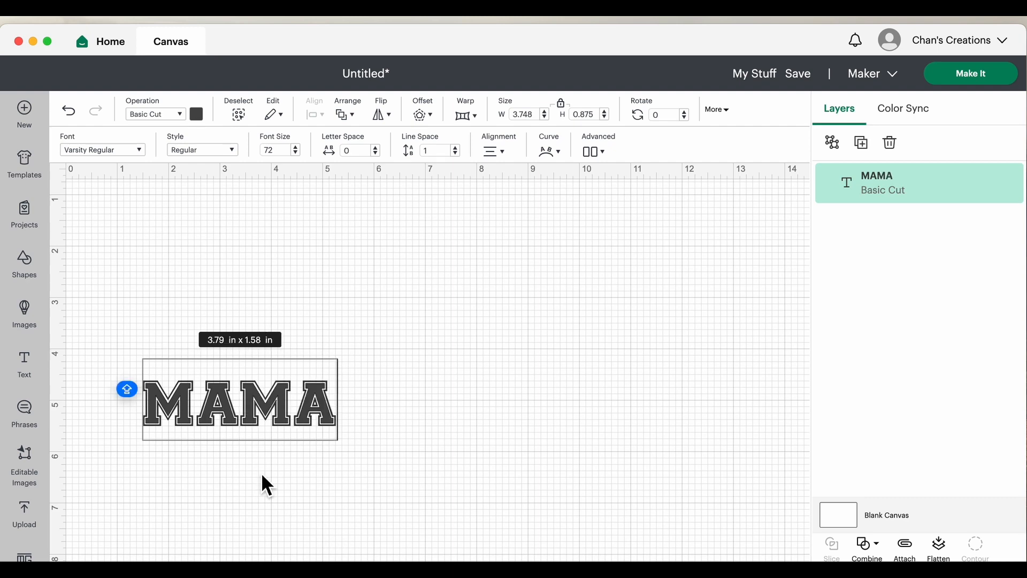
left_click(366, 396)
left_click(370, 400)
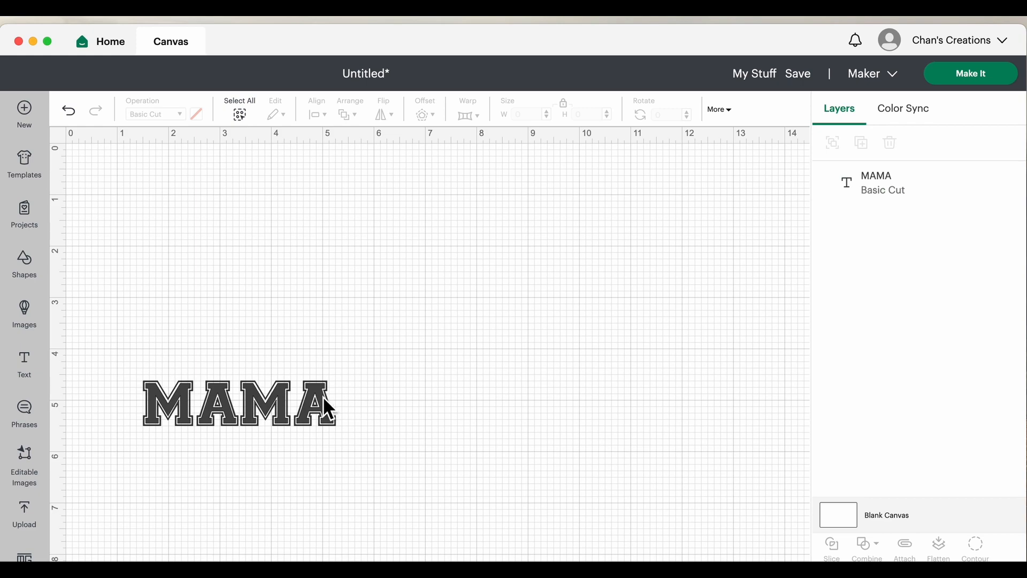
left_click_drag(323, 395, 484, 254)
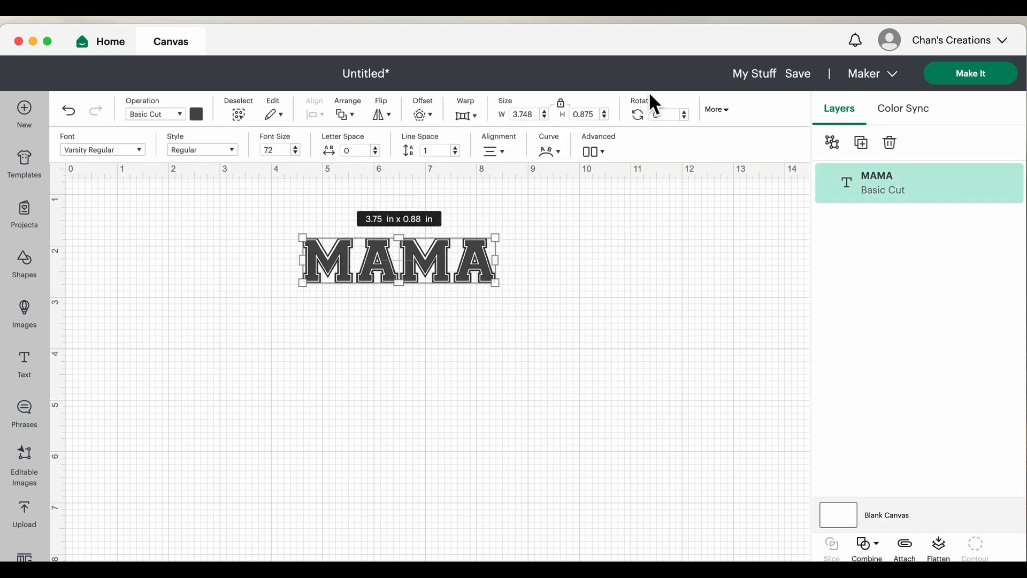
Unlock proportions and size MAMA to 11.5 in wide by 5 in tall, then relock.
left_click(561, 104)
left_click(534, 114)
key("BackSpace")
key("BackSpace")
key("BackSpace")
type("11")
type(".5")
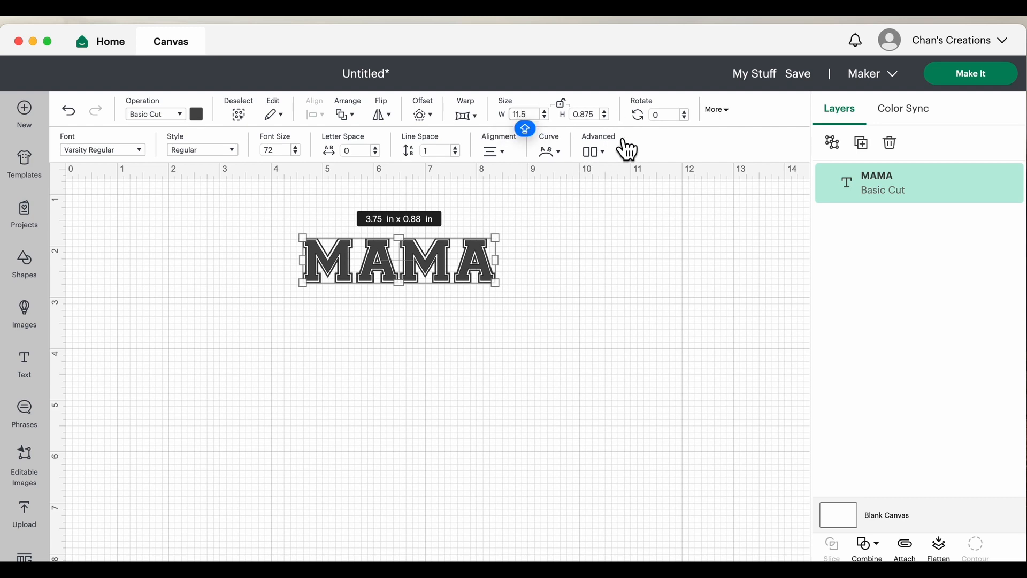
left_click(591, 114)
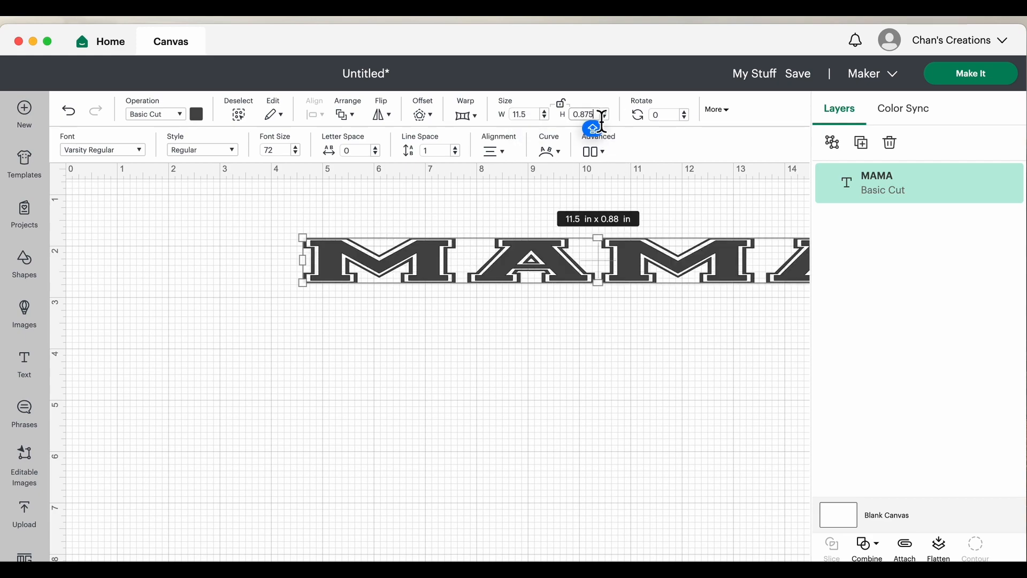
key("BackSpace")
key("BackSpace")
key("BackSpace")
type("05")
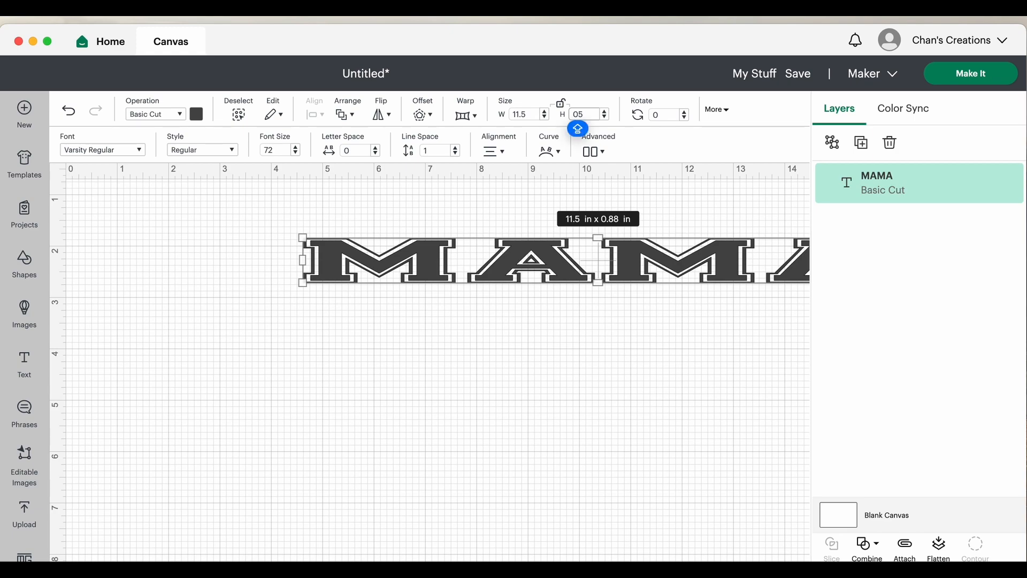
key("Return")
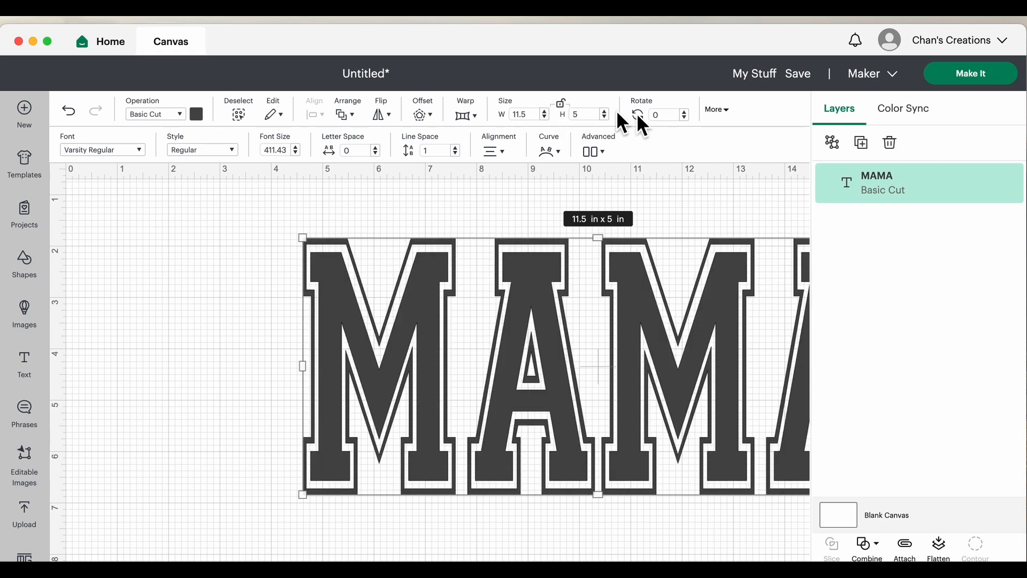
left_click(561, 104)
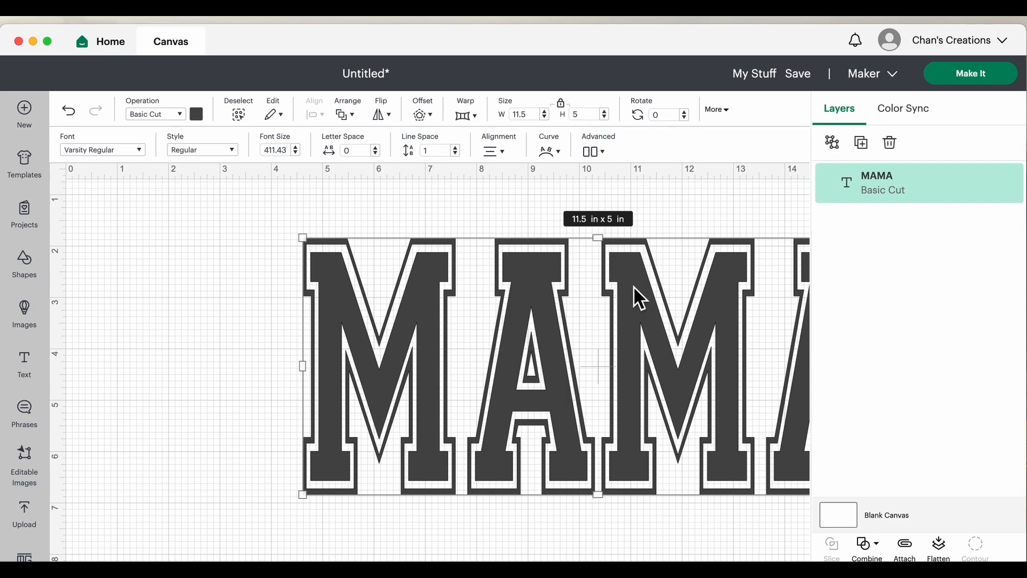
Move MAMA toward the top-left of the canvas and bring up the basic shapes.
mouse_move(634, 287)
left_mouse_down()
mouse_move(448, 237)
mouse_move(492, 267)
left_mouse_up()
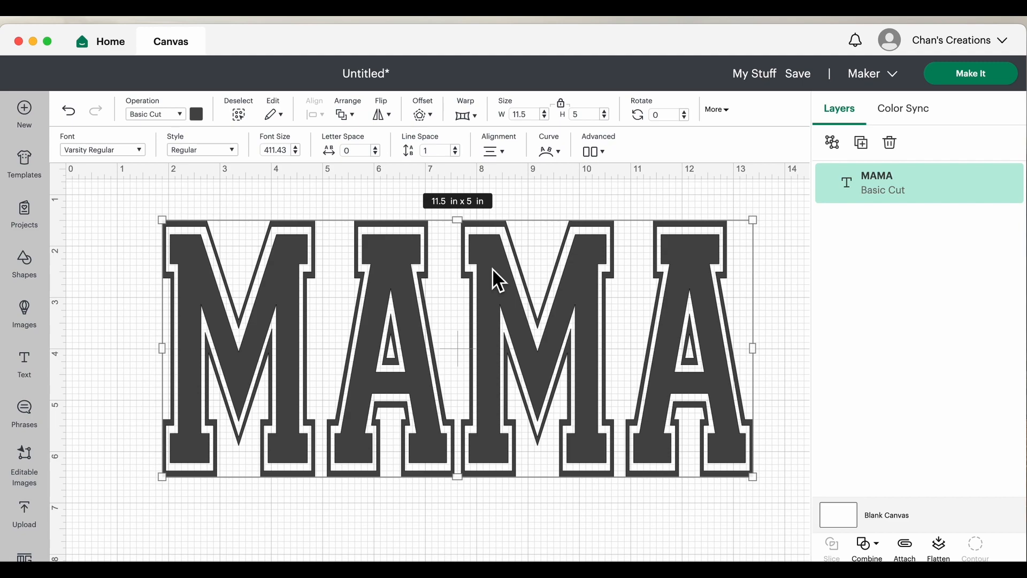
left_click(594, 264)
left_click_drag(593, 264, 578, 246)
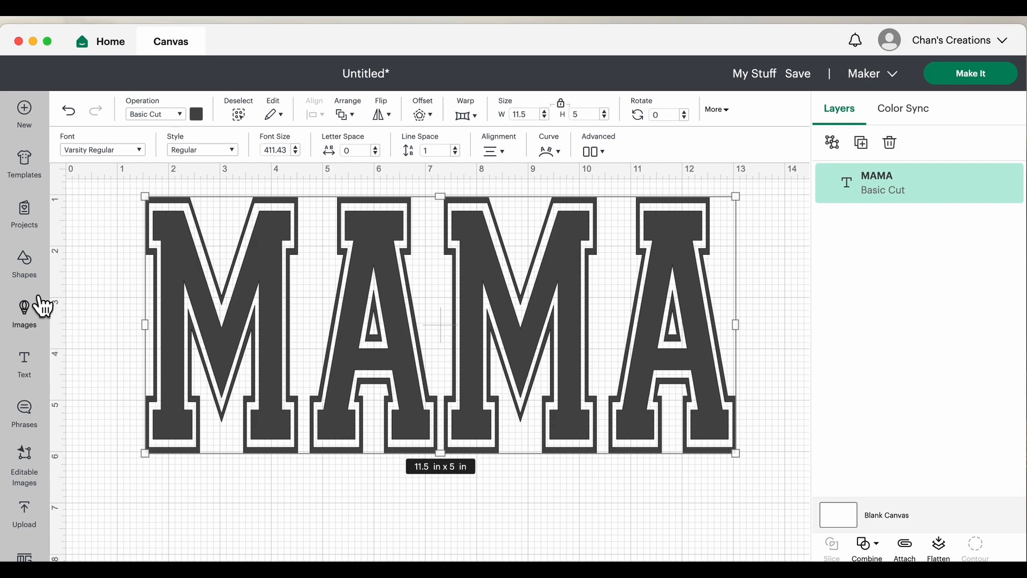
left_click(24, 264)
Insert a square, stretch it into a rectangle covering all of MAMA, and select both together.
left_click(216, 376)
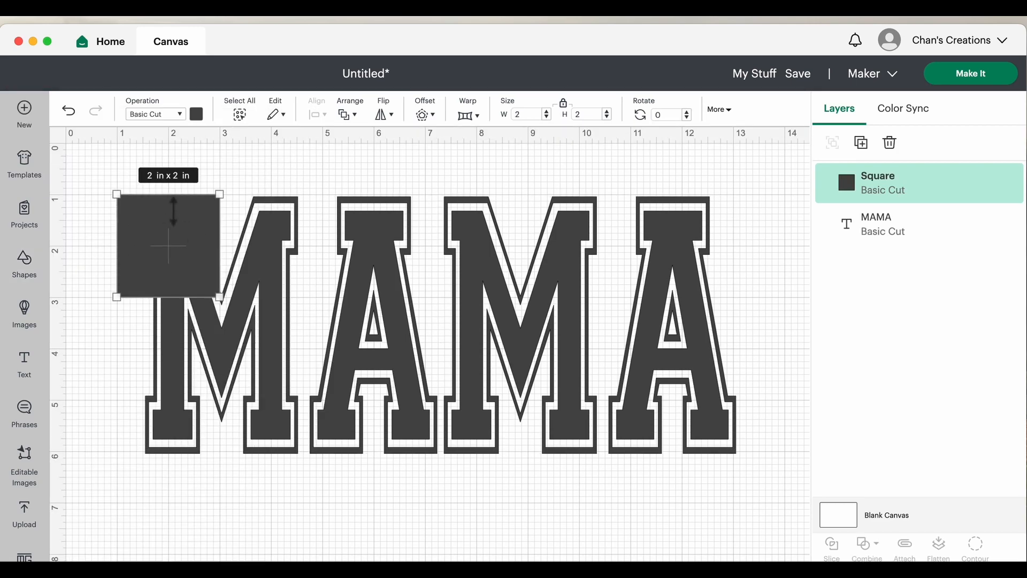
left_click_drag(142, 227, 137, 210)
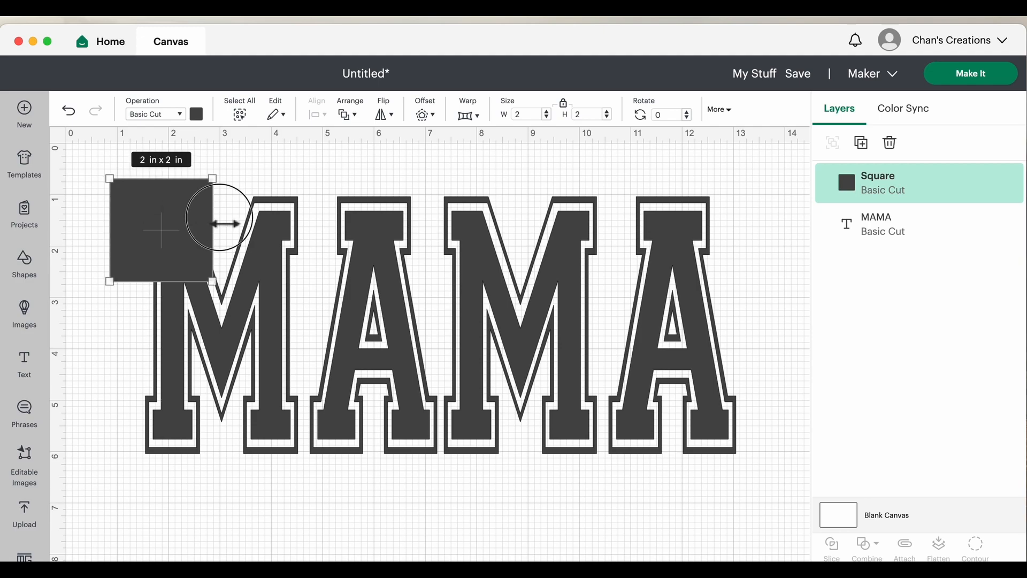
mouse_move(216, 225)
left_mouse_down()
mouse_move(767, 160)
mouse_move(782, 168)
left_mouse_up()
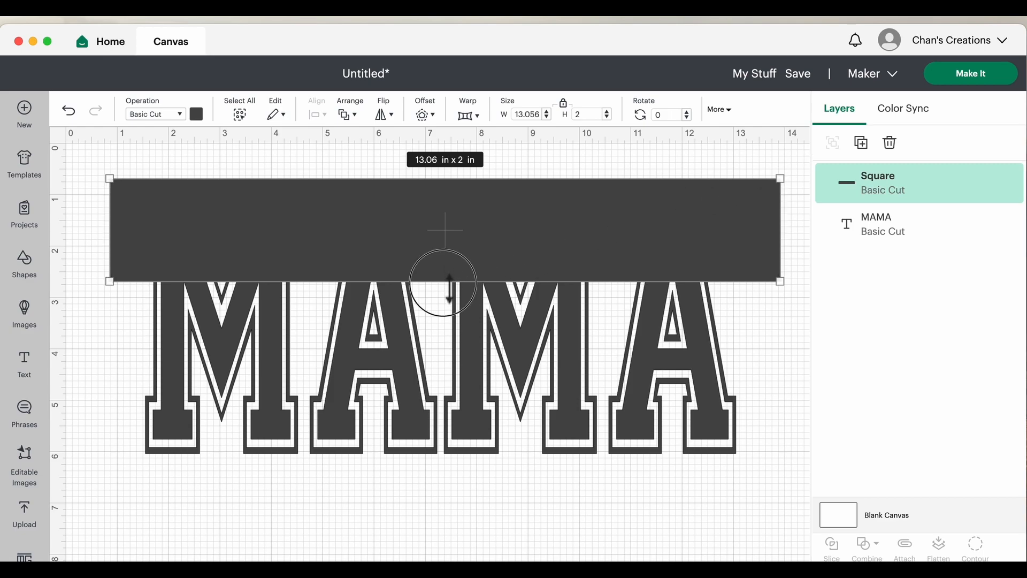
left_click_drag(448, 281, 474, 492)
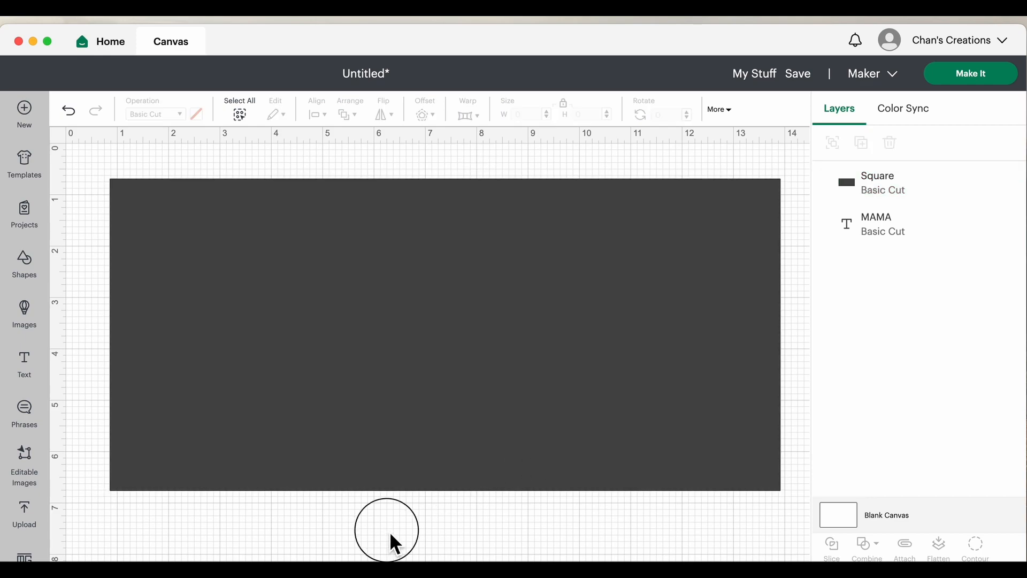
mouse_move(362, 528)
left_mouse_down()
mouse_move(334, 297)
mouse_move(273, 172)
left_mouse_up()
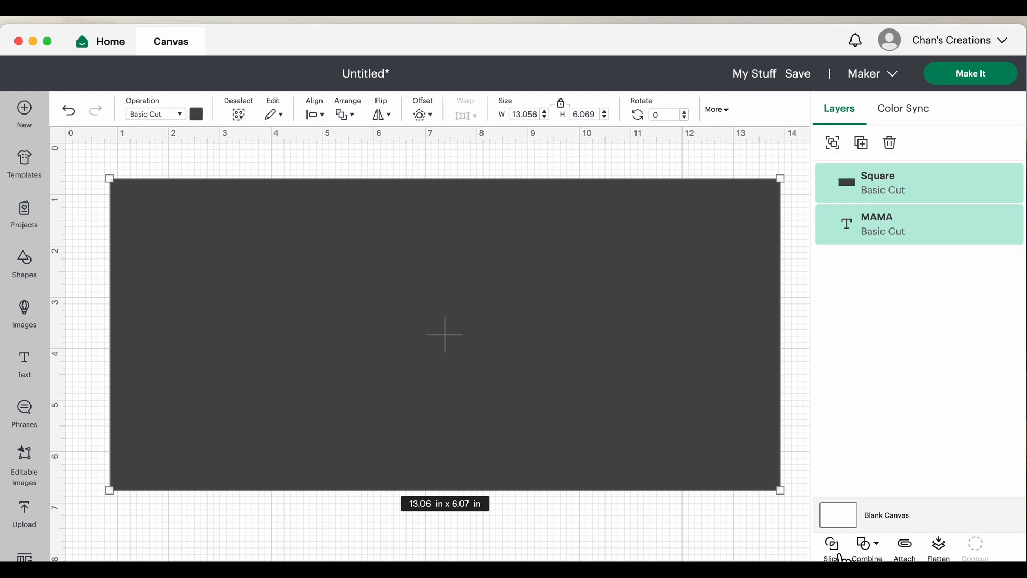
Slice MAMA out of the rectangle and delete the leftover rectangle piece.
left_click(832, 544)
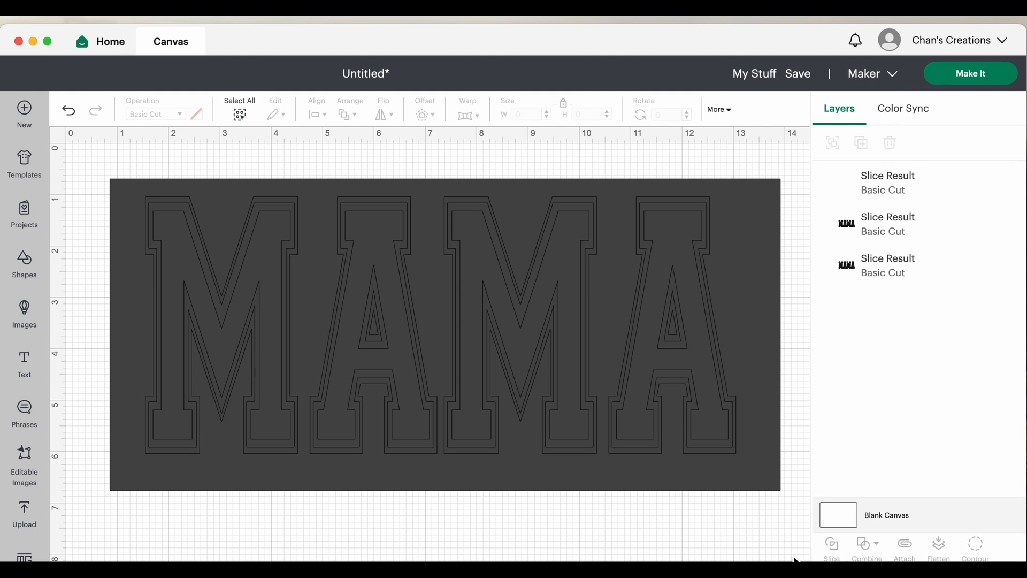
left_click(770, 482)
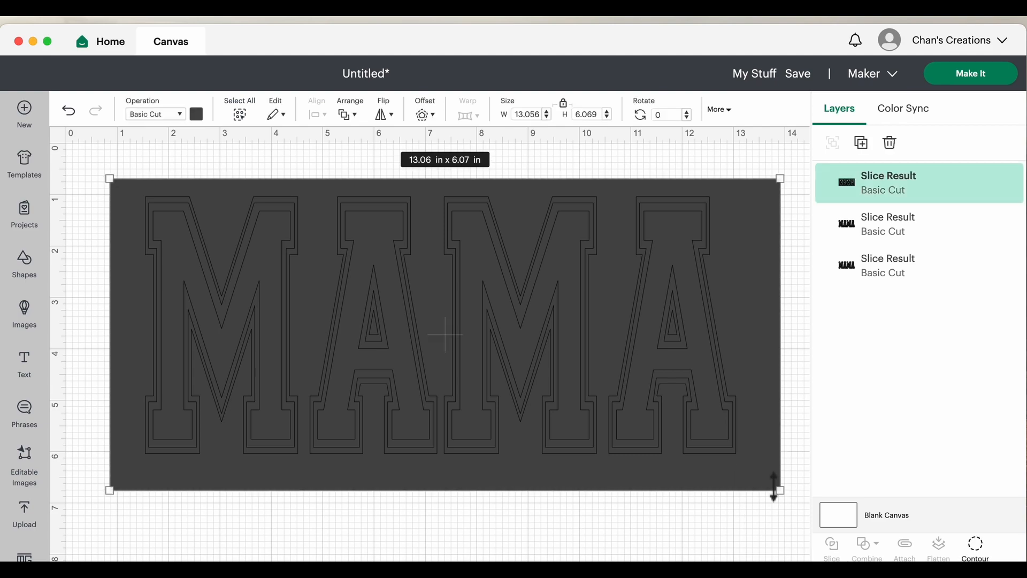
left_click(890, 143)
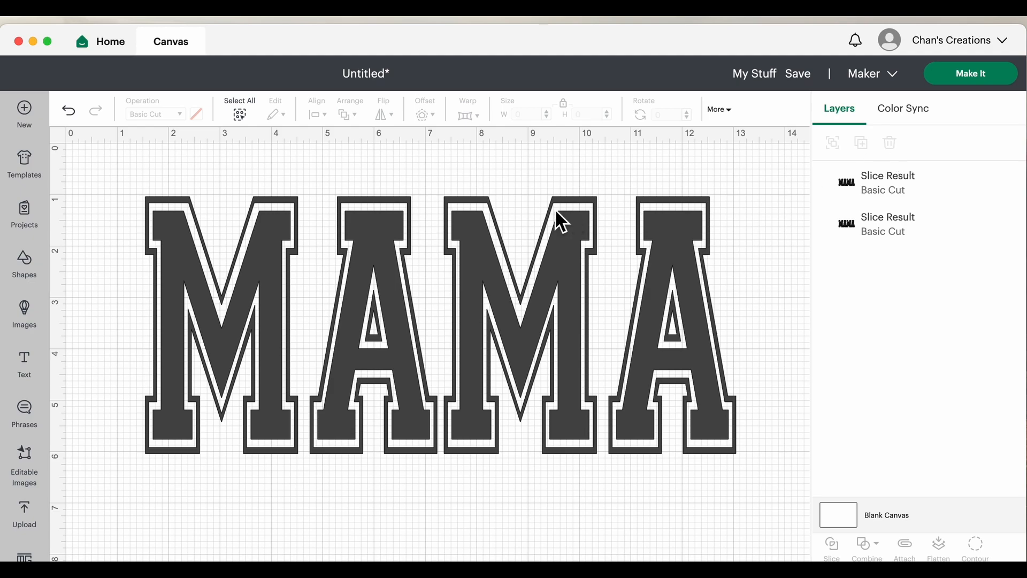
Drag the two MAMA slice results apart, one above the other.
mouse_move(475, 230)
left_mouse_down()
mouse_move(484, 334)
mouse_move(471, 501)
left_mouse_up()
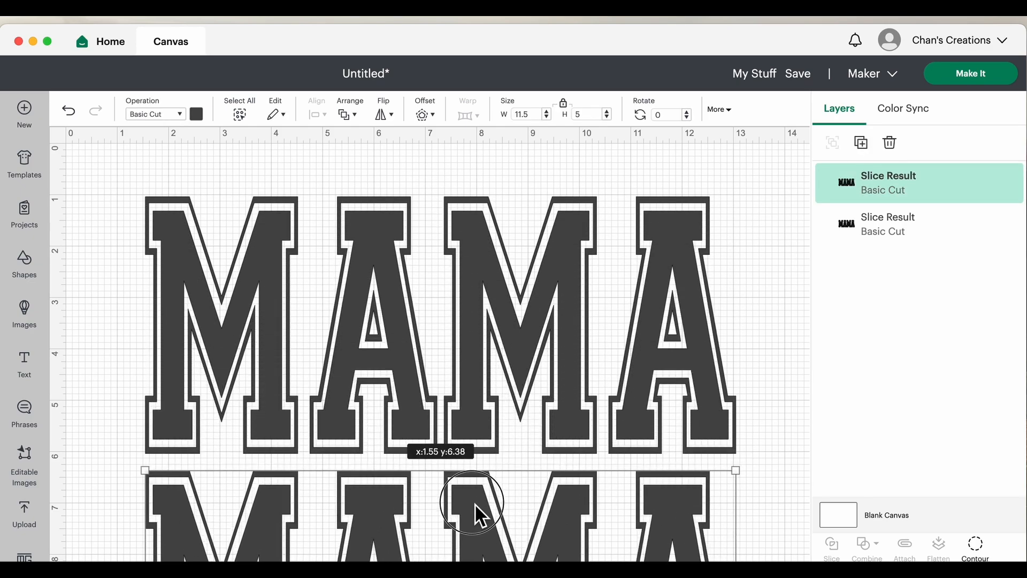
left_click_drag(472, 502, 472, 502)
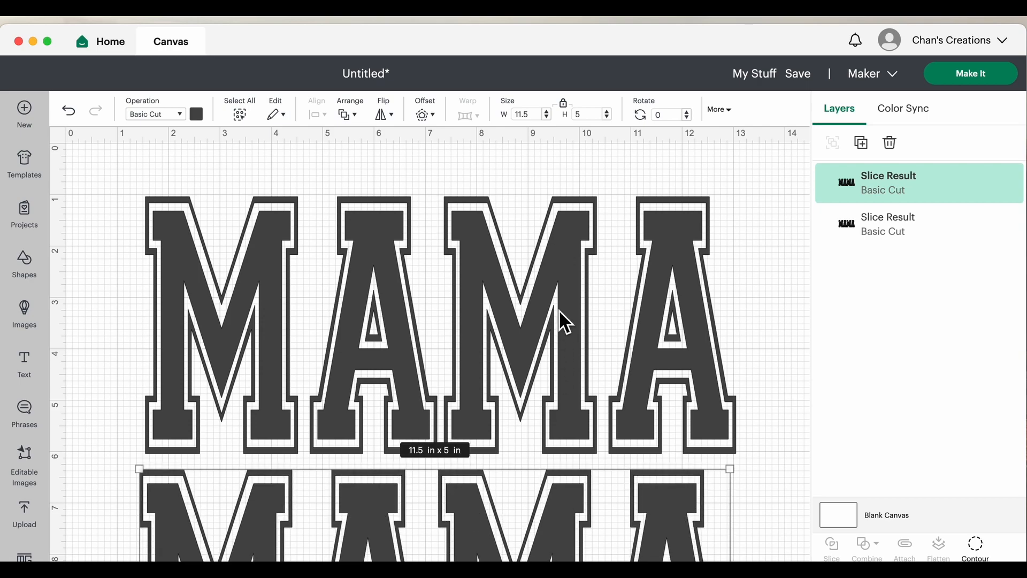
left_click_drag(535, 312, 513, 274)
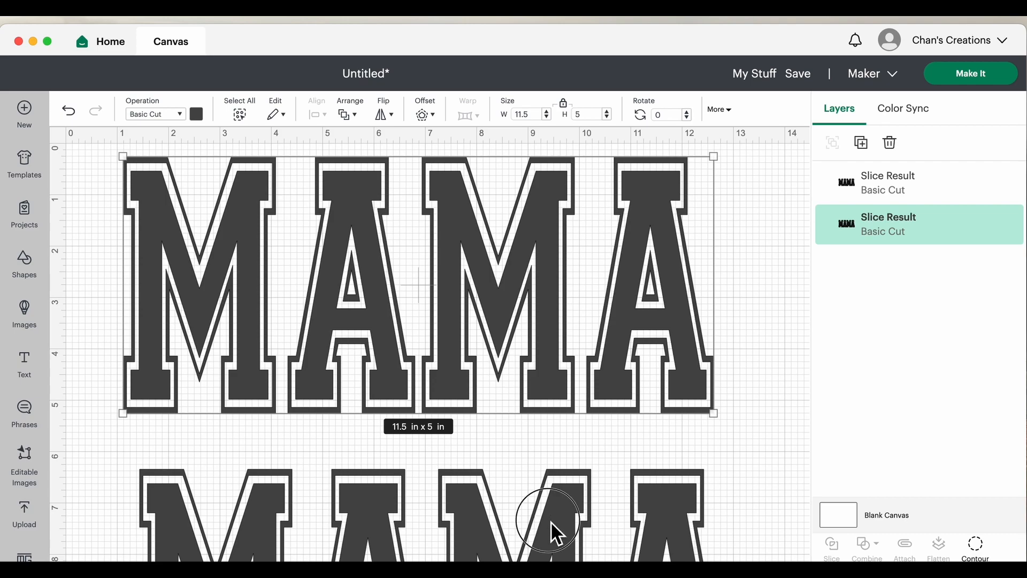
mouse_move(551, 521)
left_mouse_down()
mouse_move(558, 496)
mouse_move(544, 499)
left_mouse_up()
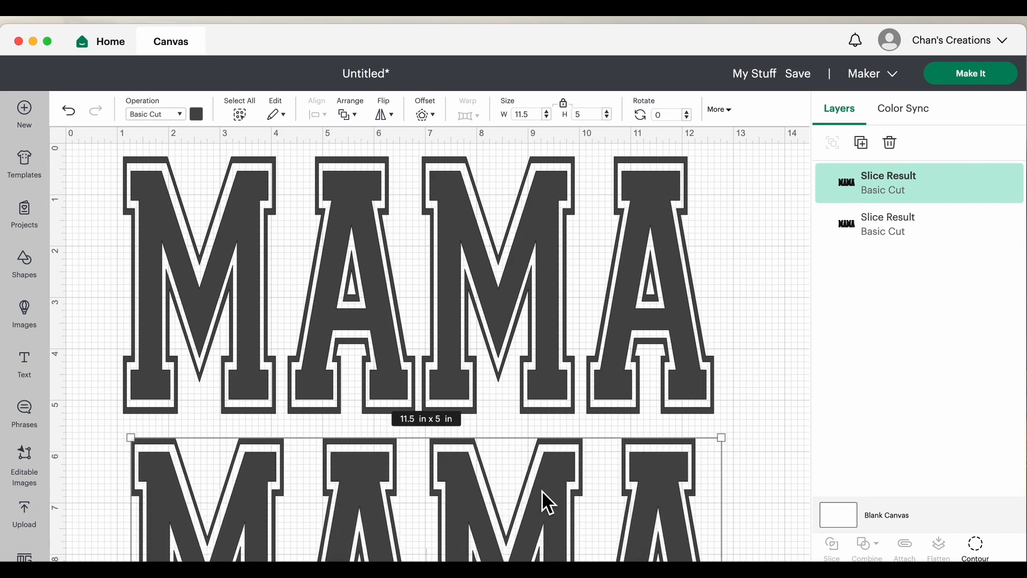
Hide the outer outline contours of every MAMA letter, leaving only the solid middle fills.
left_click(976, 543)
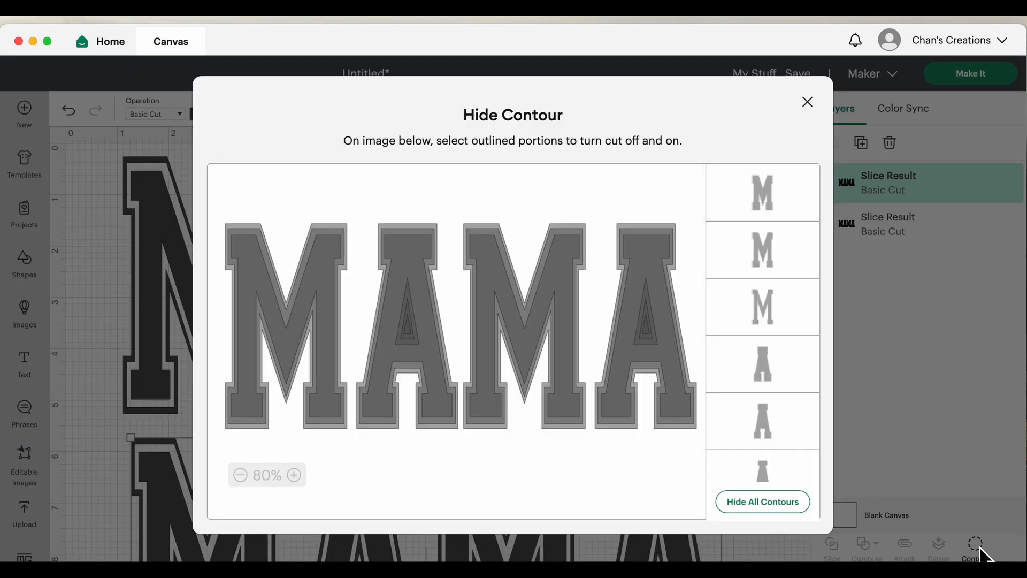
left_click(763, 187)
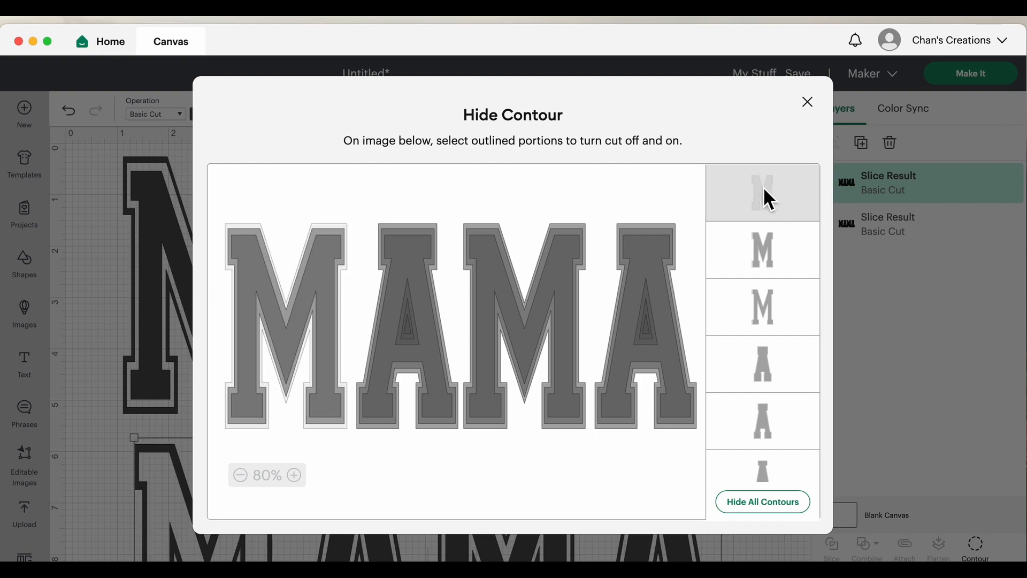
left_click(764, 246)
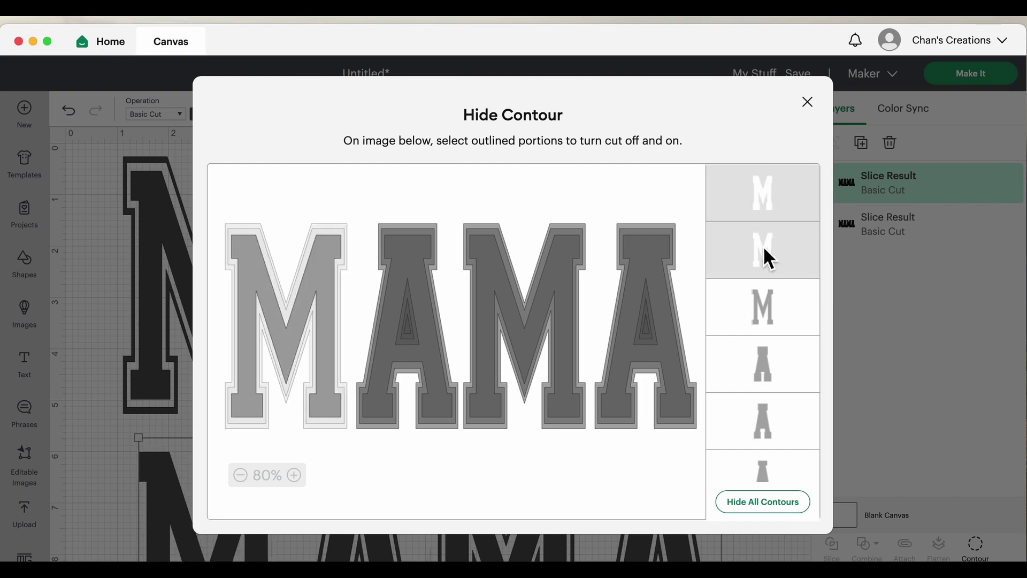
left_click(762, 360)
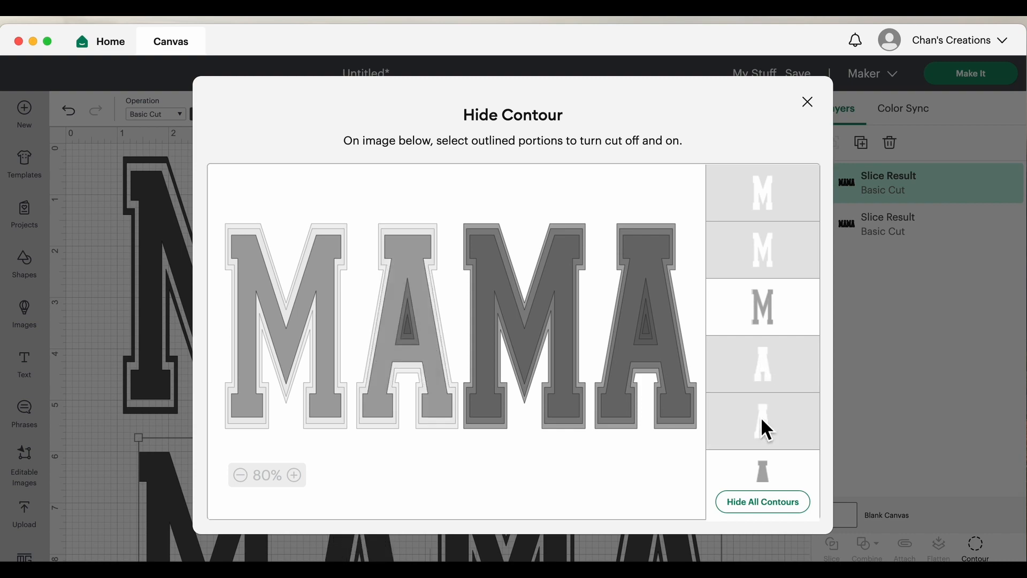
scroll(761, 417, "down", 5)
scroll(761, 417, "down", 5)
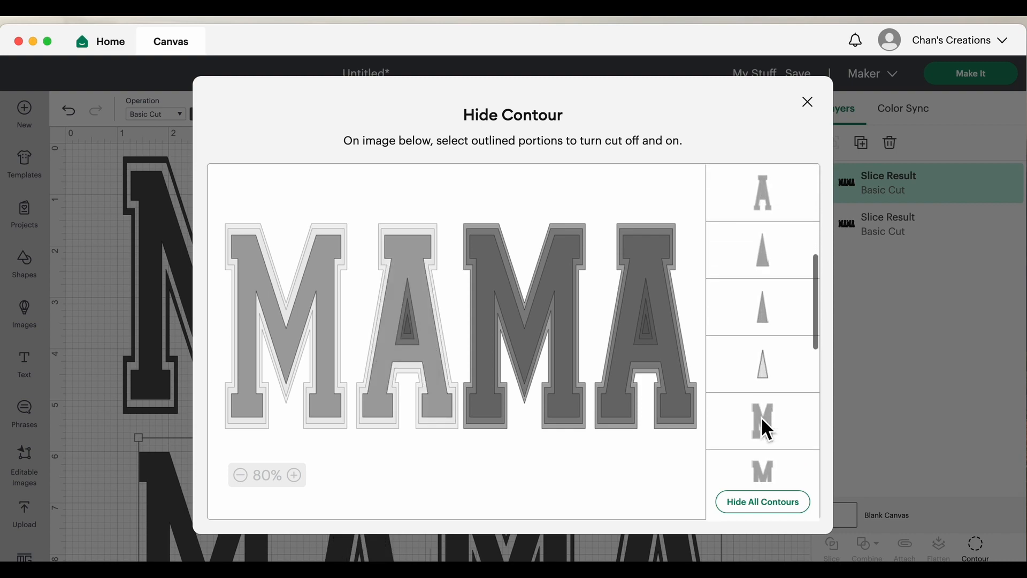
left_click(761, 417)
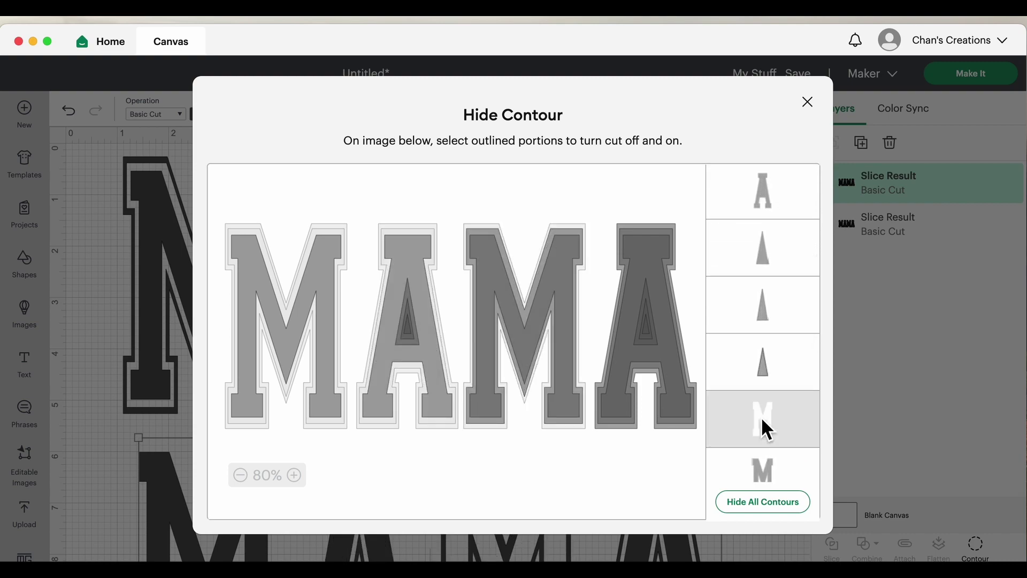
left_click(769, 474)
scroll(769, 474, "down", 3)
scroll(769, 474, "down", 2)
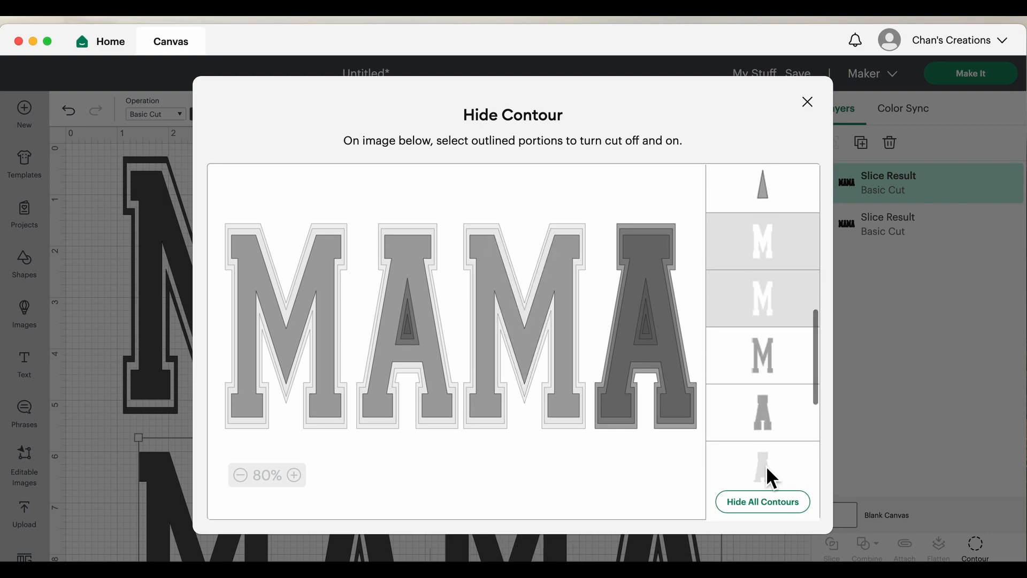
scroll(767, 473, "down", 5)
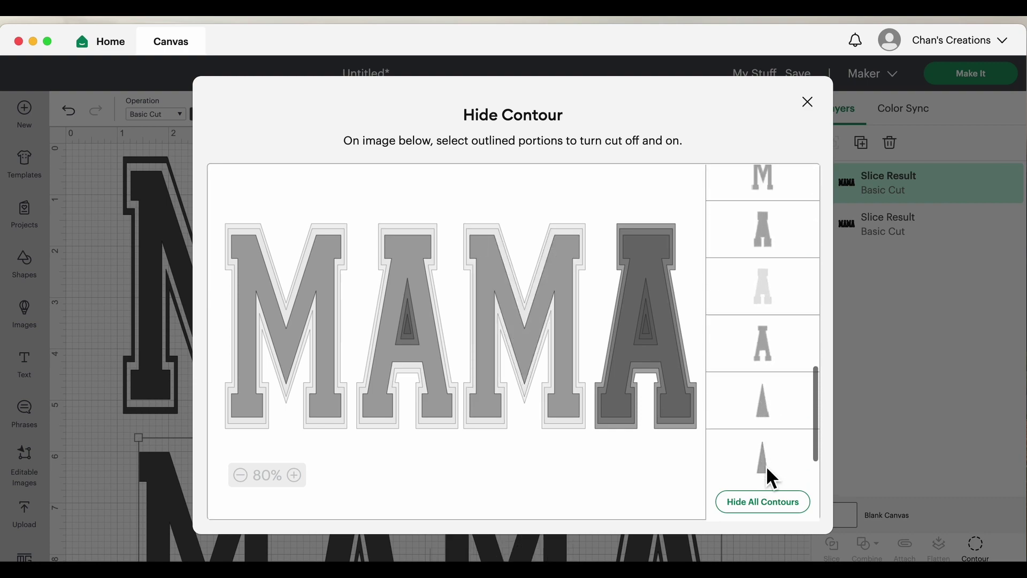
left_click(768, 240)
left_click(769, 275)
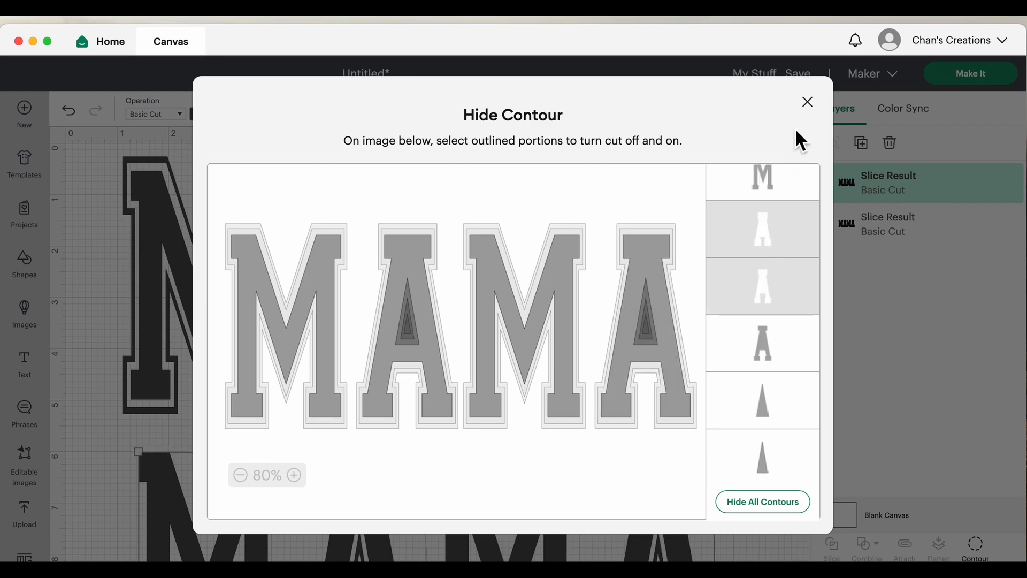
left_click(807, 103)
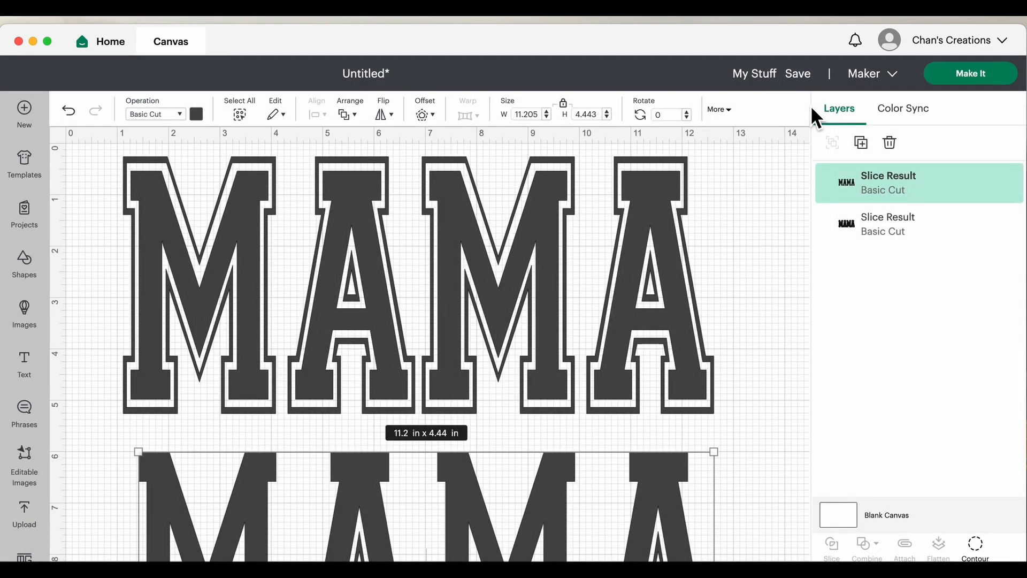
Nudge the outlined MAMA upward and move the solid MAMA up toward it.
left_click_drag(559, 274, 557, 261)
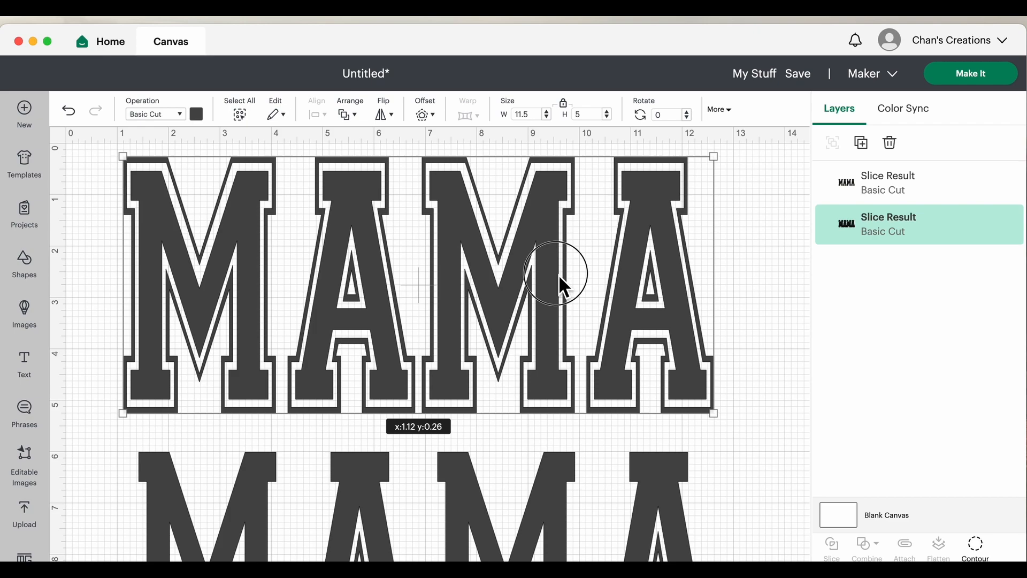
mouse_move(557, 471)
left_mouse_down()
mouse_move(571, 433)
mouse_move(543, 428)
left_mouse_up()
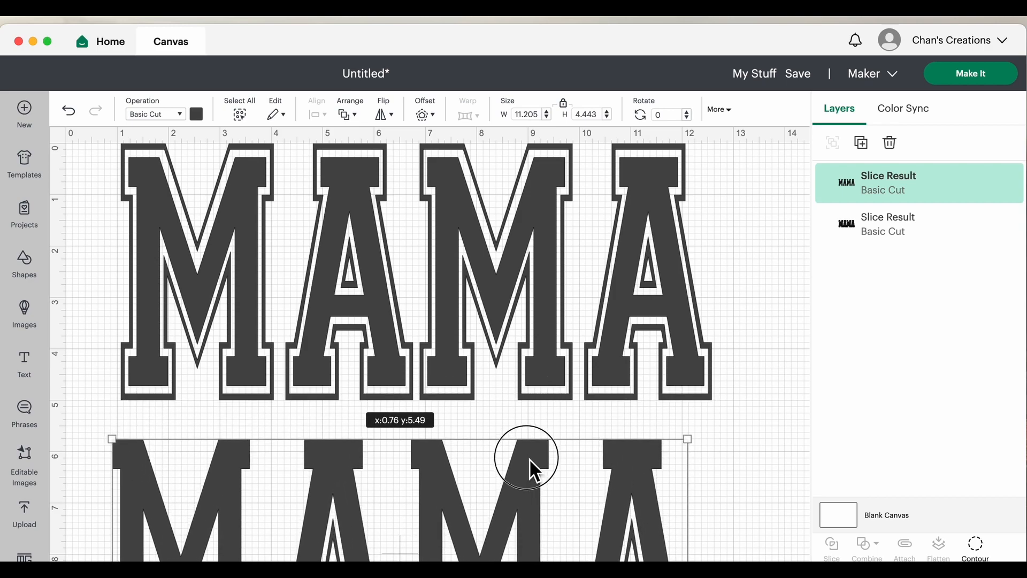
Spread the two MAMA layers down the mat and bring up Contour for the outlined MAMA.
left_click_drag(544, 428, 529, 490)
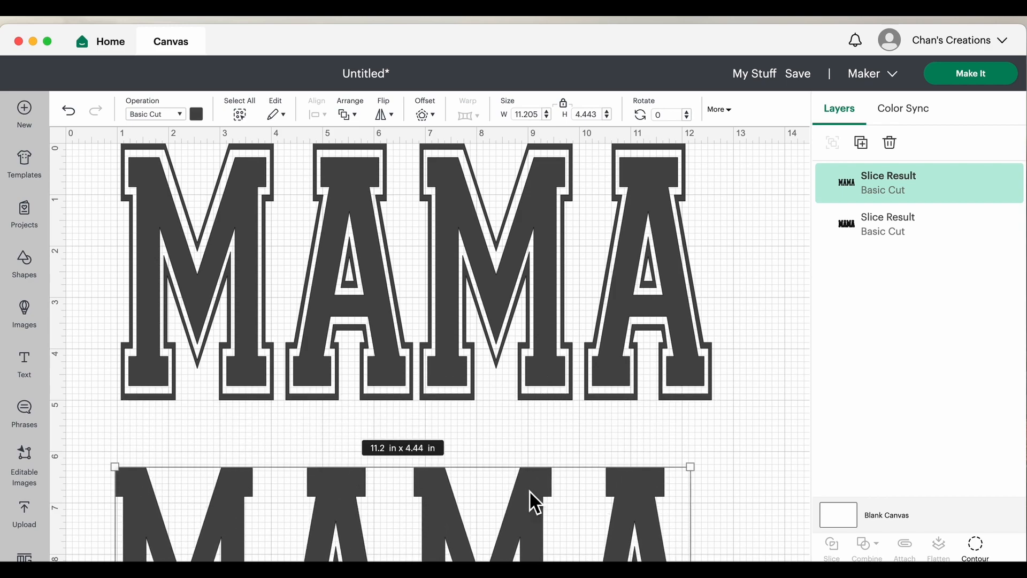
left_click(482, 243)
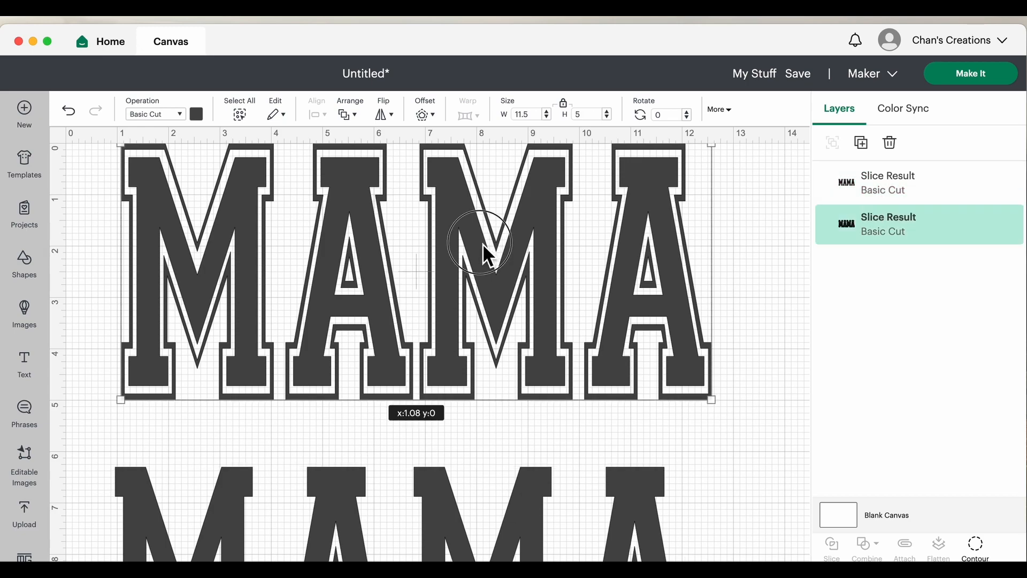
left_click_drag(438, 472, 441, 546)
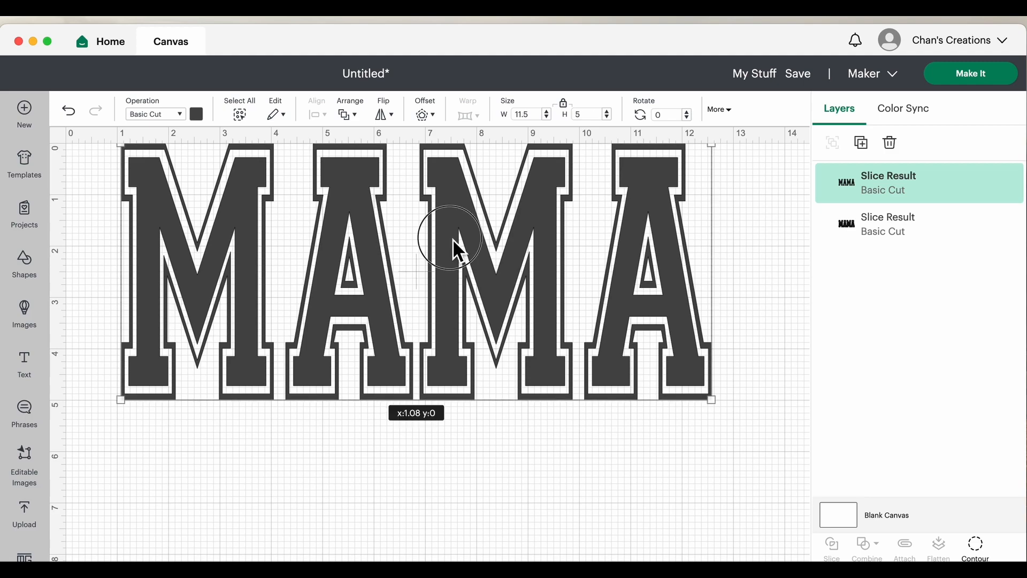
left_click_drag(453, 238, 483, 405)
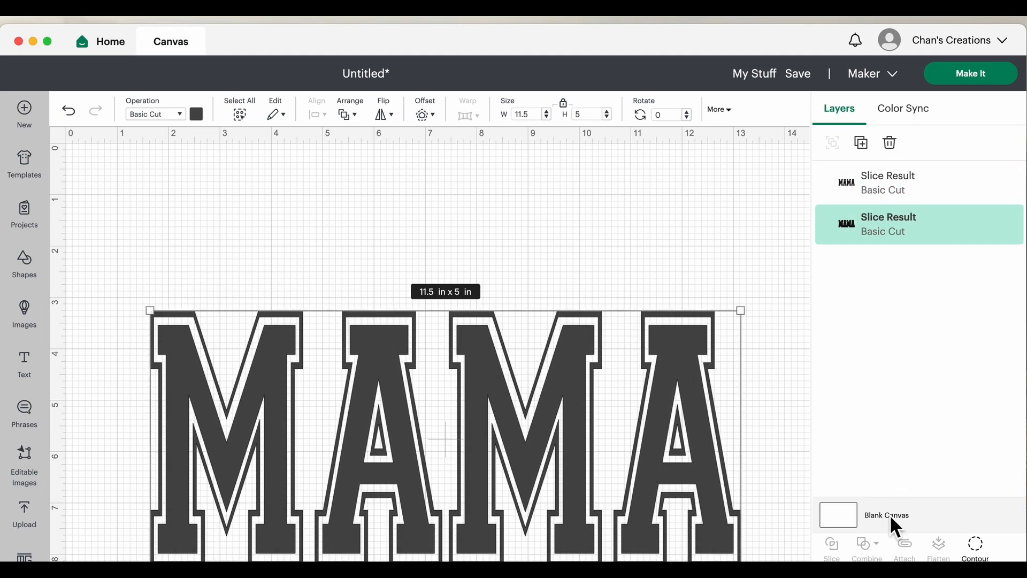
left_click(976, 546)
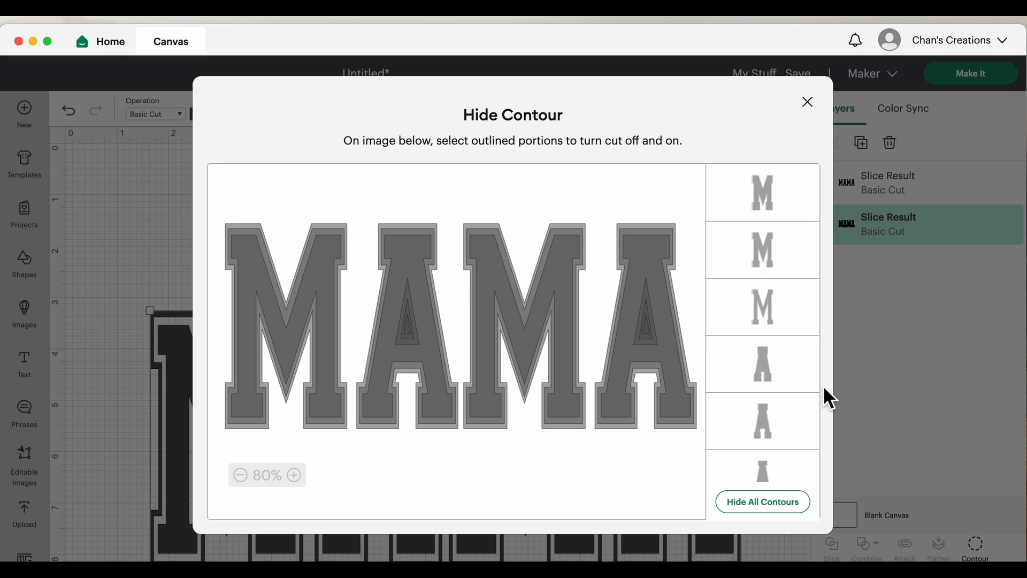
Hide the inner fill contours of each letter so only MAMA's thin outer outline remains.
left_click(775, 316)
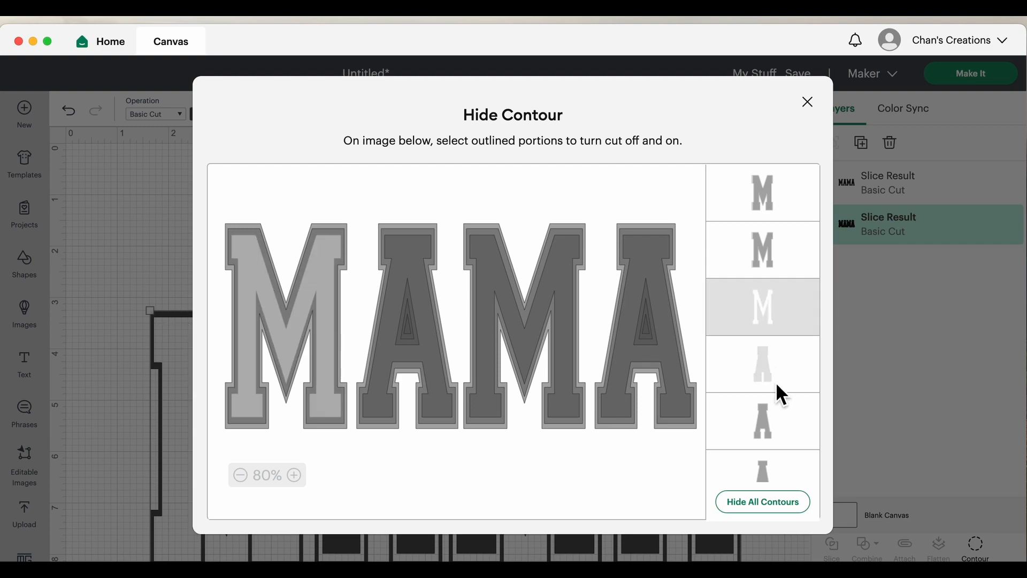
scroll(773, 400, "down", 2)
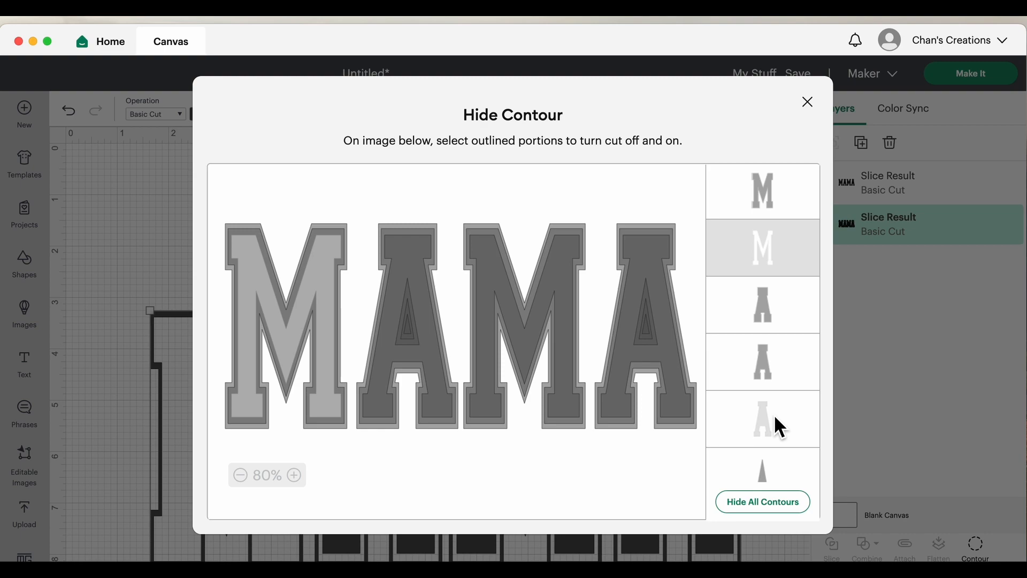
left_click(774, 415)
scroll(774, 414, "down", 5)
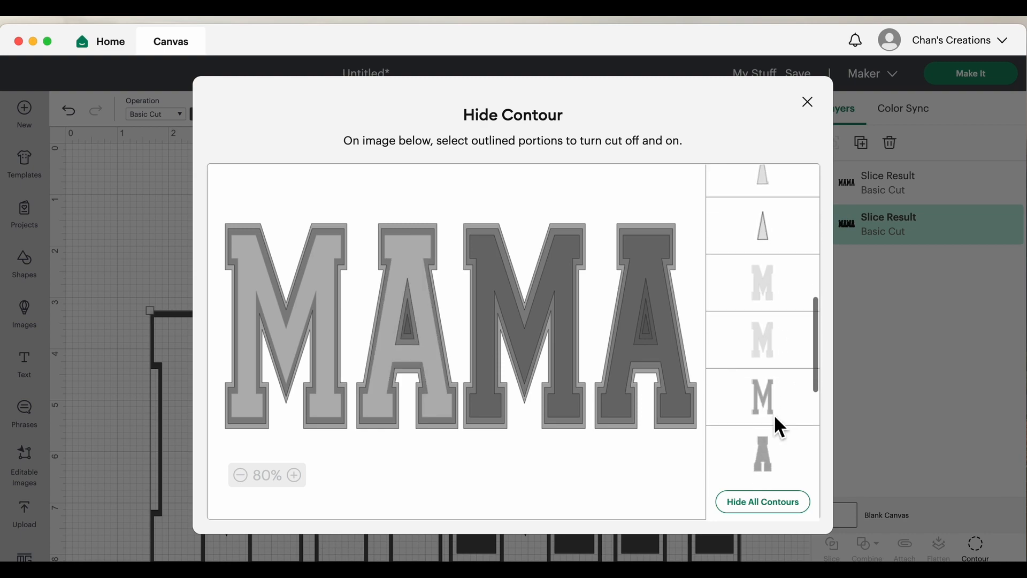
left_click(771, 390)
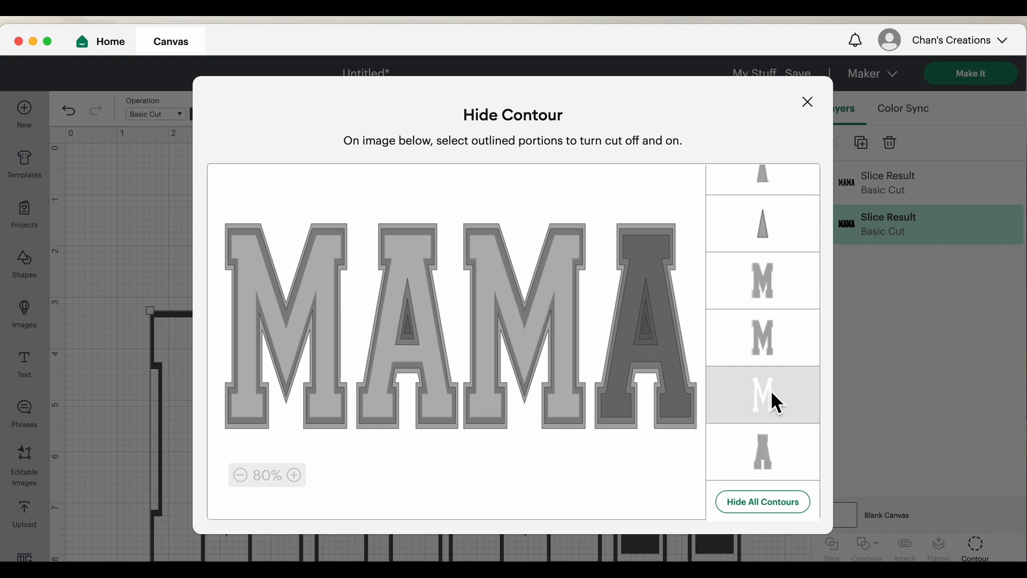
scroll(771, 389, "down", 5)
left_click(770, 375)
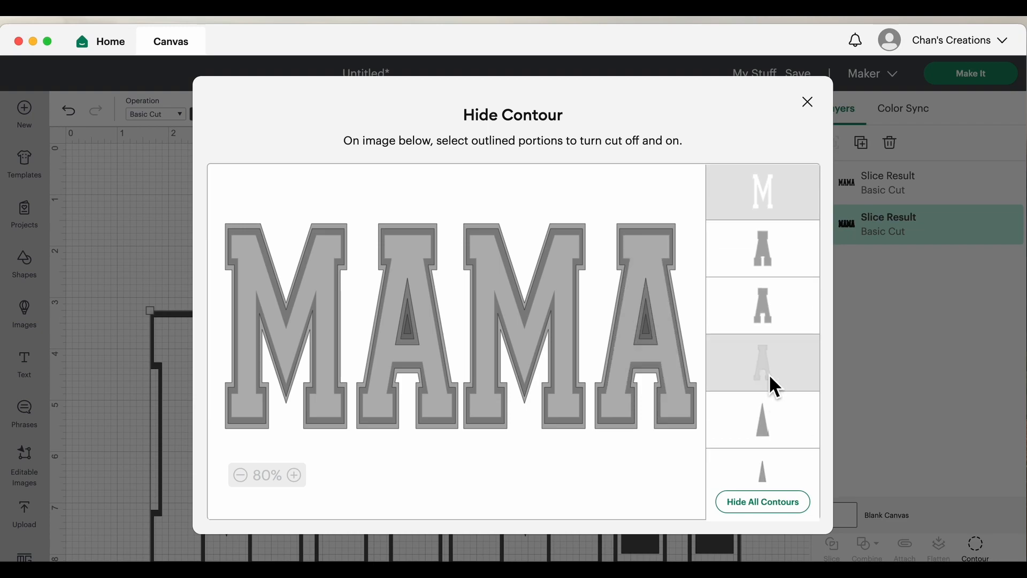
left_click(769, 373)
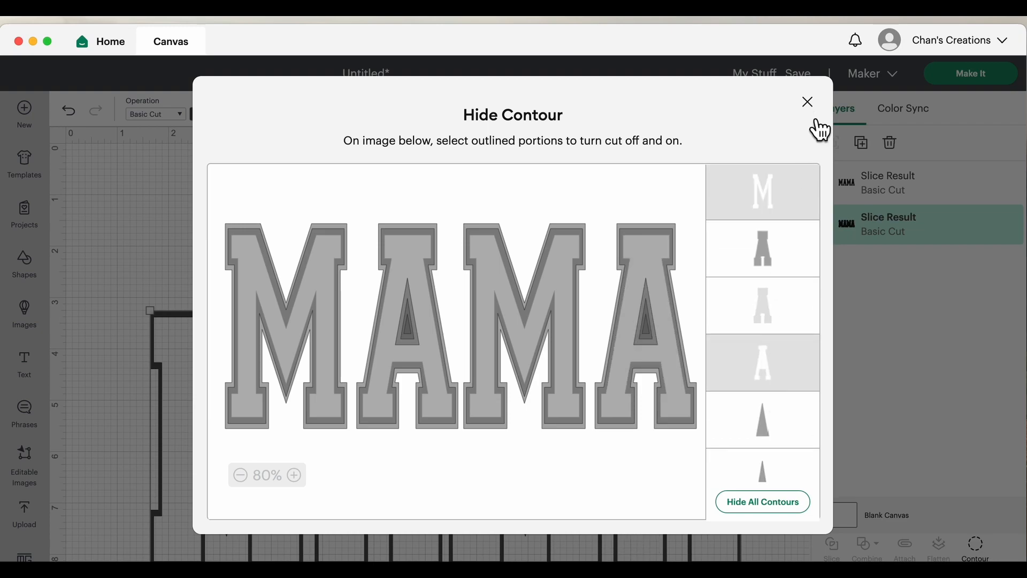
left_click(807, 102)
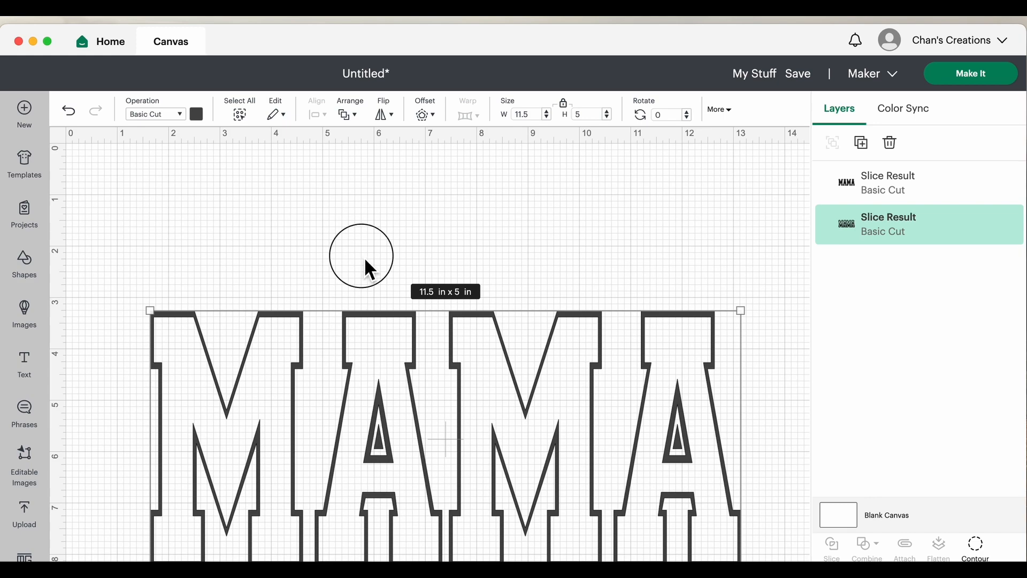
Reposition the outline-only MAMA just above the solid fill MAMA on the mat.
left_click(364, 257)
left_click(354, 316)
left_click_drag(354, 316, 363, 195)
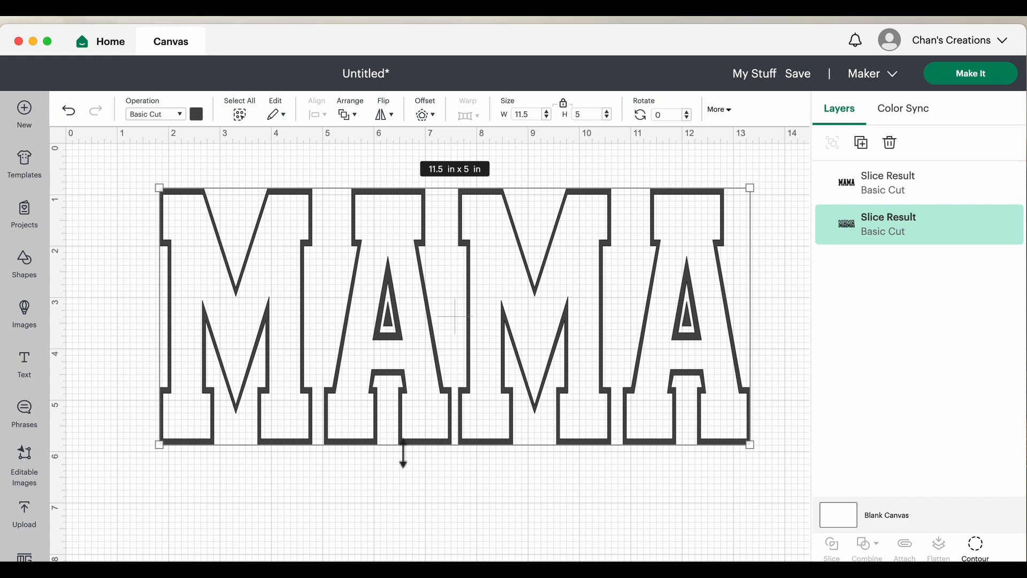
scroll(403, 460, "down", 1)
scroll(403, 453, "down", 4)
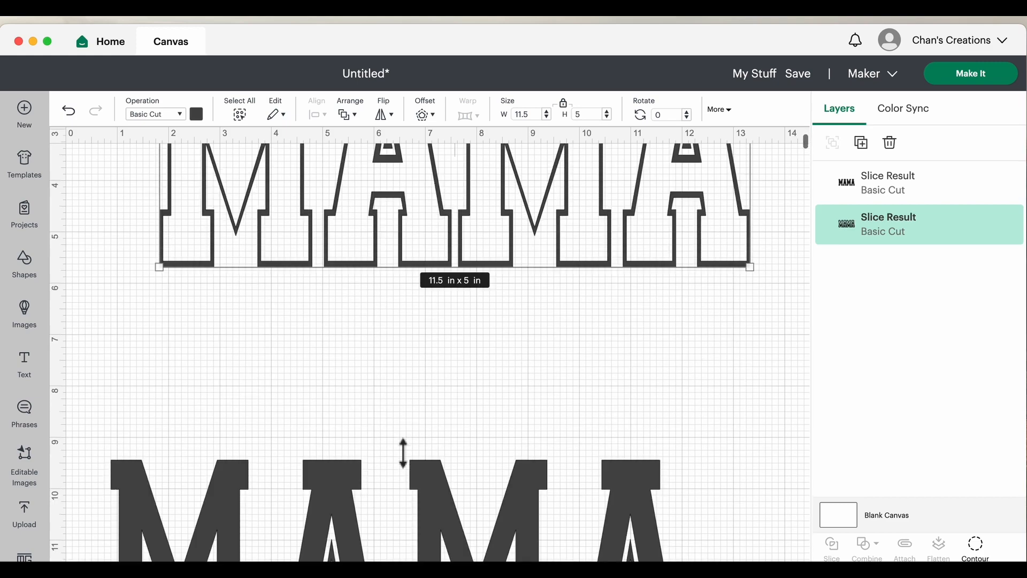
scroll(404, 453, "down", 3)
scroll(403, 454, "down", 2)
scroll(403, 453, "down", 1)
scroll(403, 453, "up", 1)
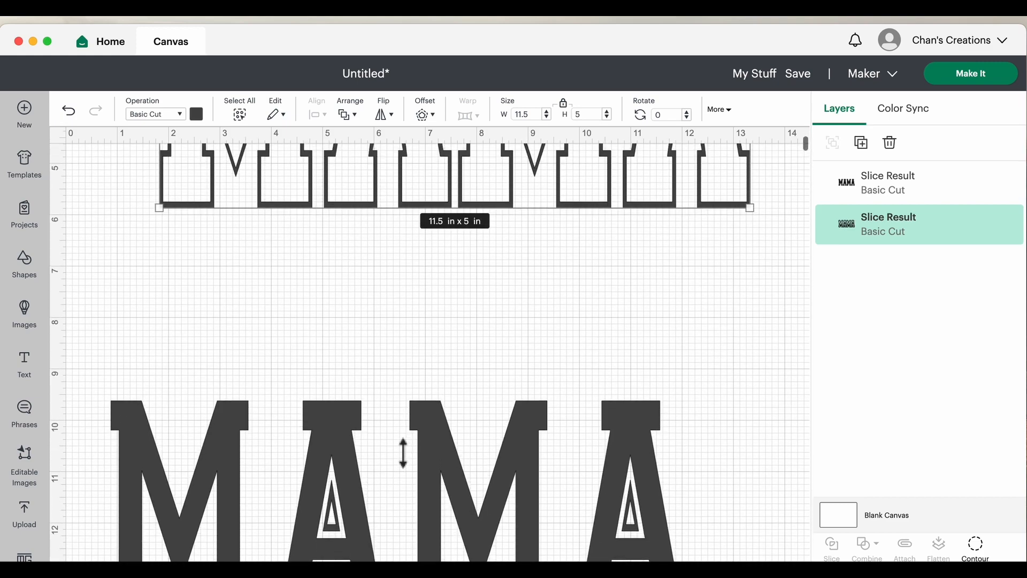
left_click(633, 498)
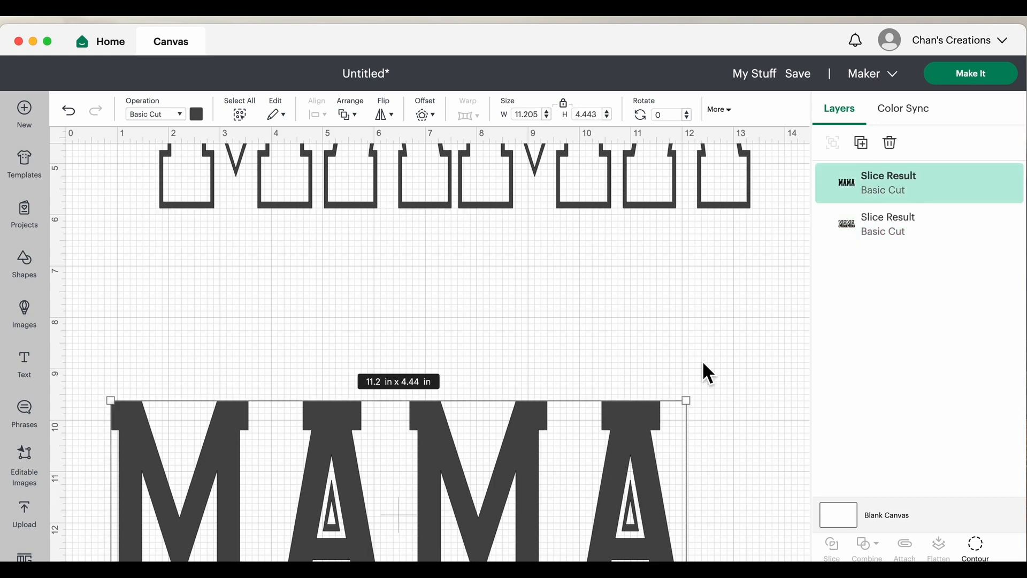
mouse_move(599, 208)
left_mouse_down()
mouse_move(593, 344)
mouse_move(562, 382)
left_mouse_up()
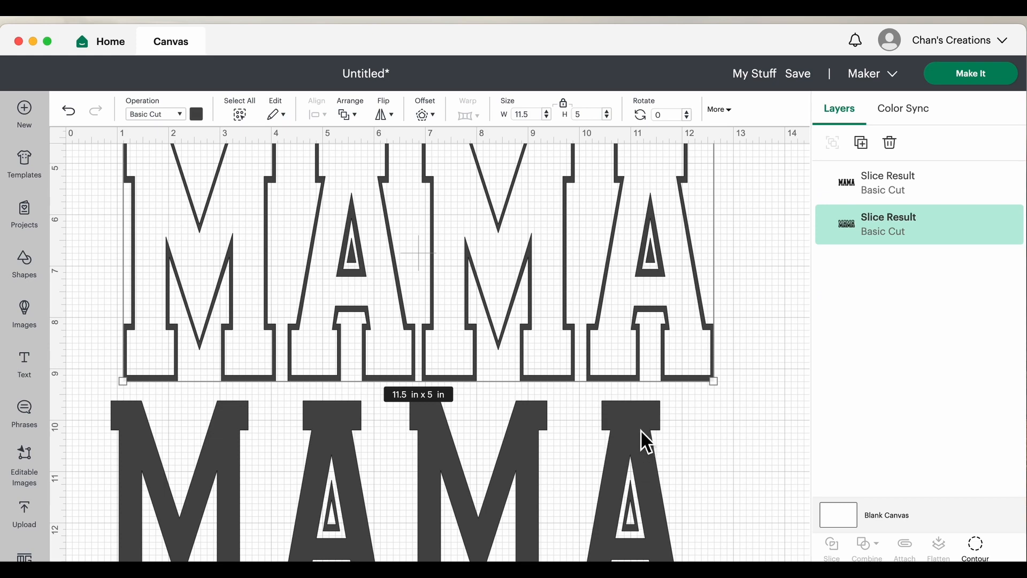
left_click_drag(640, 430, 685, 421)
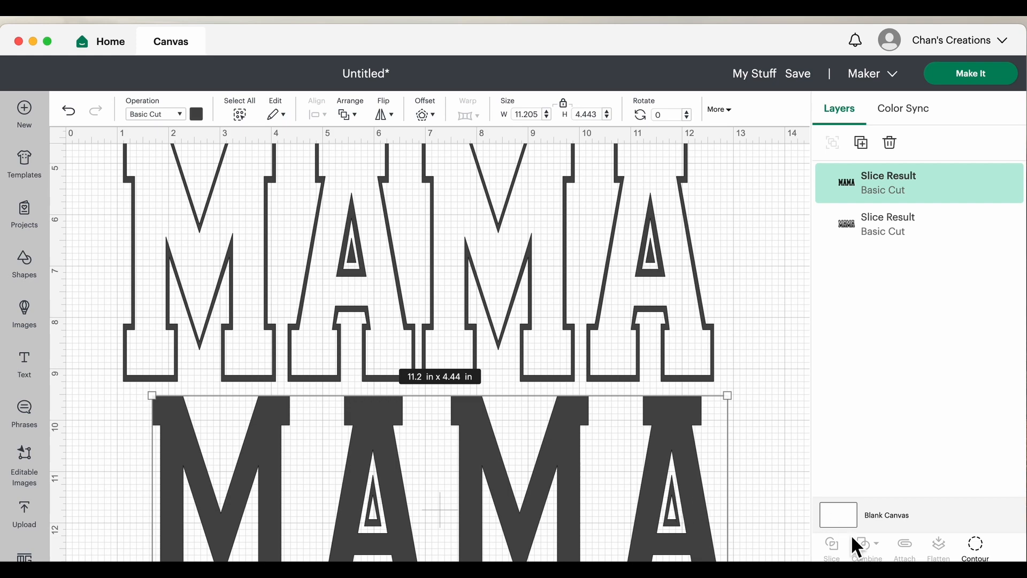
Move the solid MAMA down, then drag the outlined MAMA down the canvas and nudge it right.
left_click(707, 328)
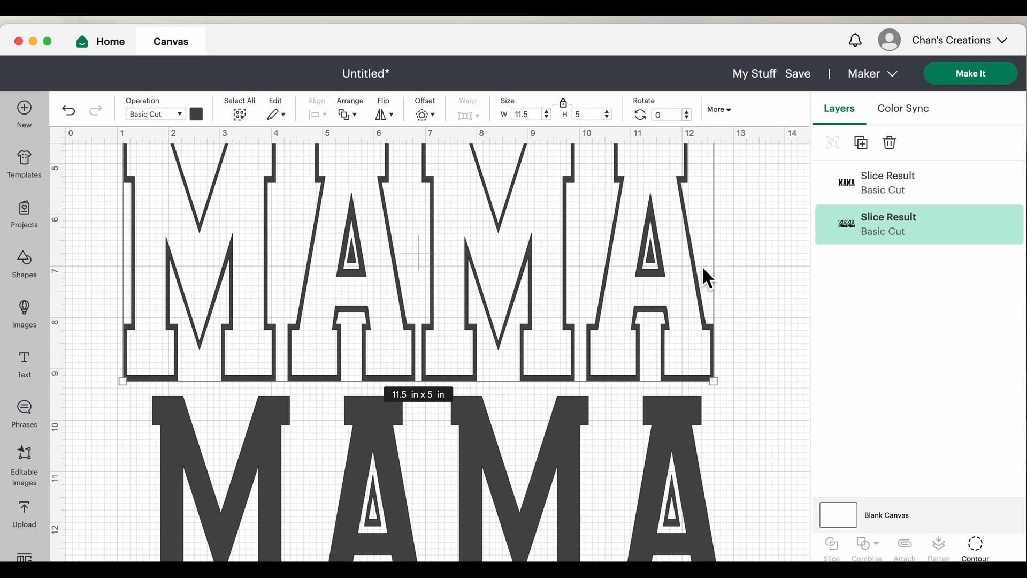
left_click_drag(567, 426, 568, 574)
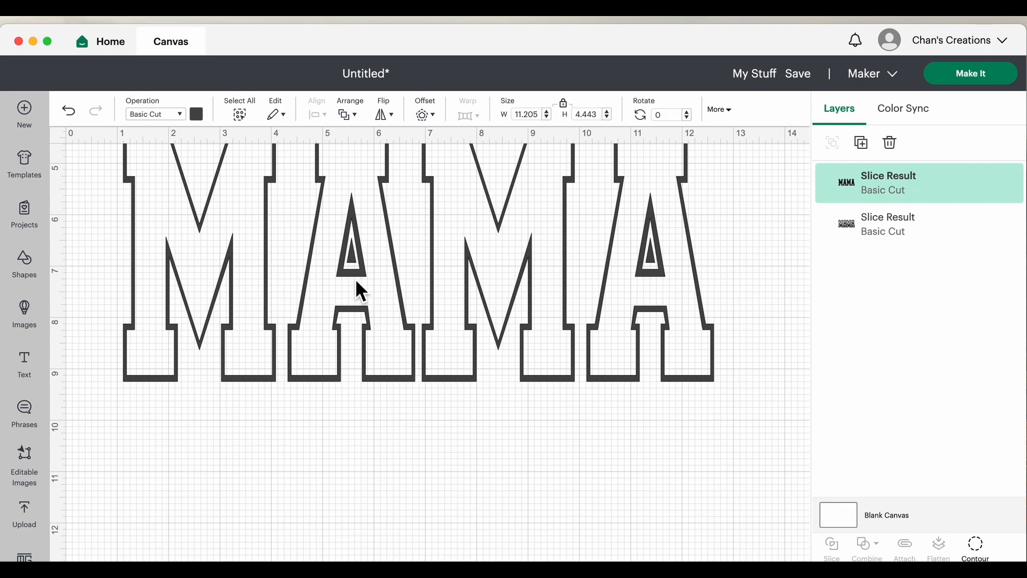
mouse_move(353, 275)
left_mouse_down()
mouse_move(355, 472)
mouse_move(483, 503)
left_mouse_up()
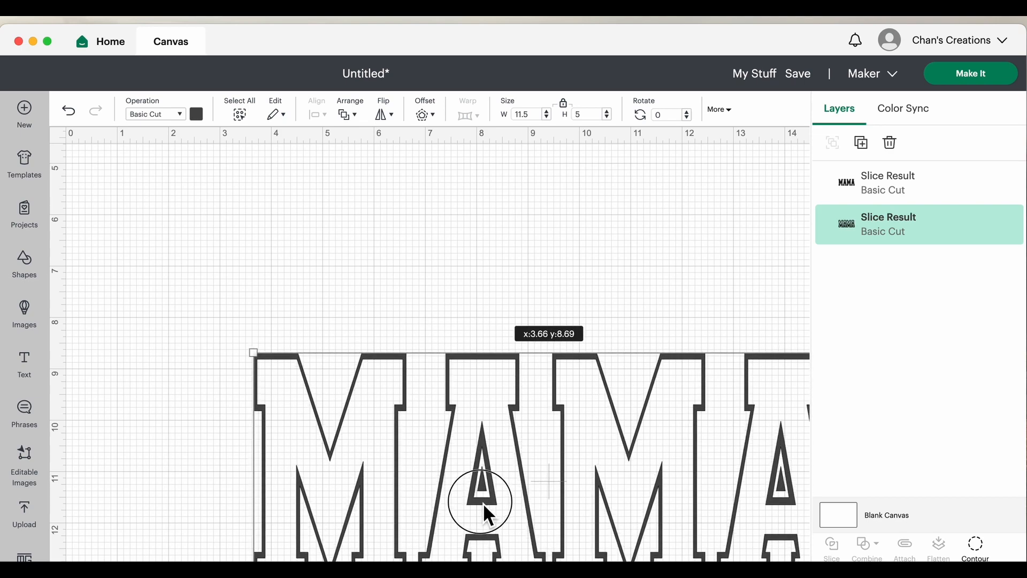
left_click_drag(483, 503, 488, 498)
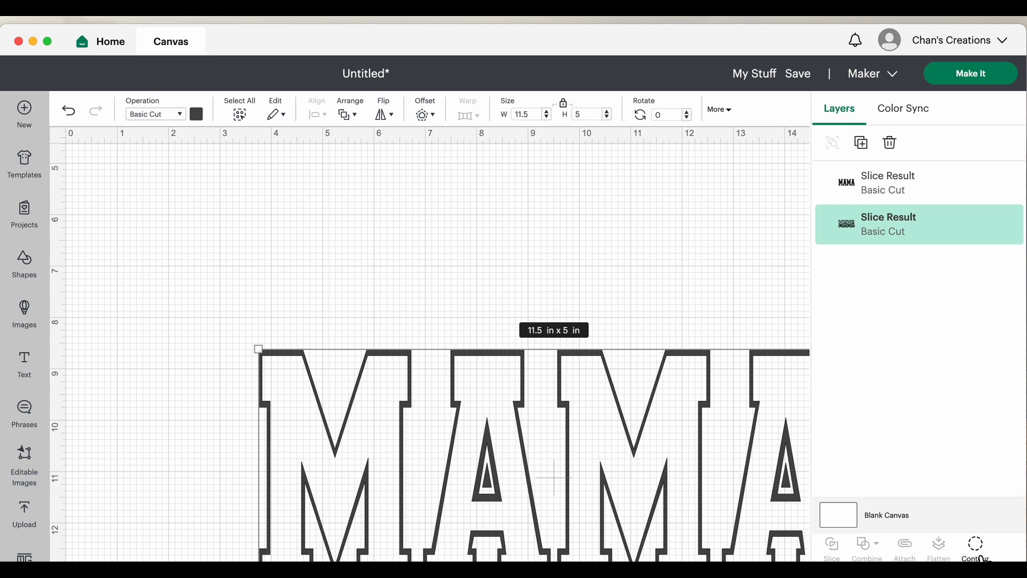
left_click(795, 300)
left_click_drag(761, 369, 765, 366)
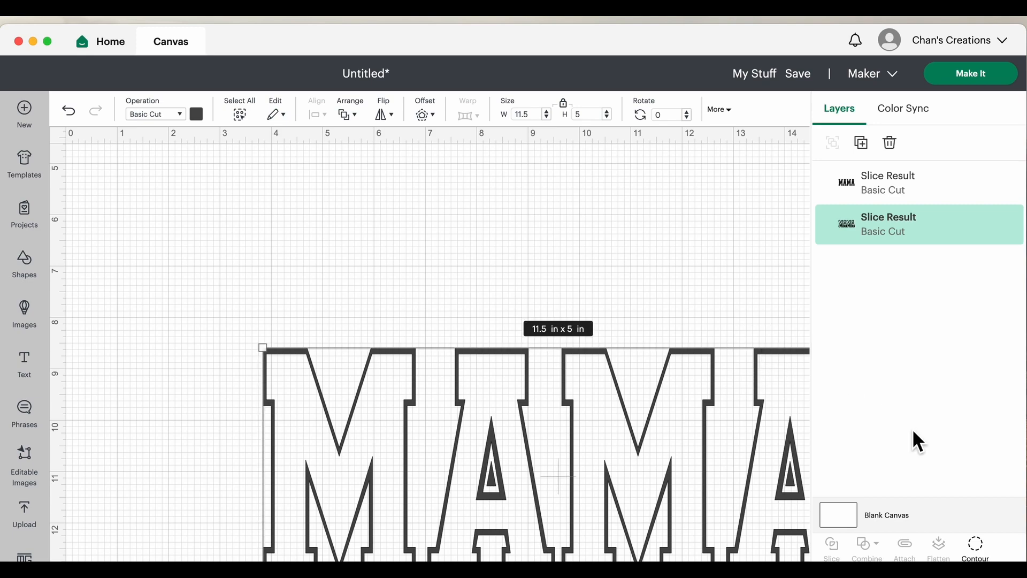
Briefly check Contour, then move the outlined MAMA to the canvas's left edge at x 0.
left_click(976, 549)
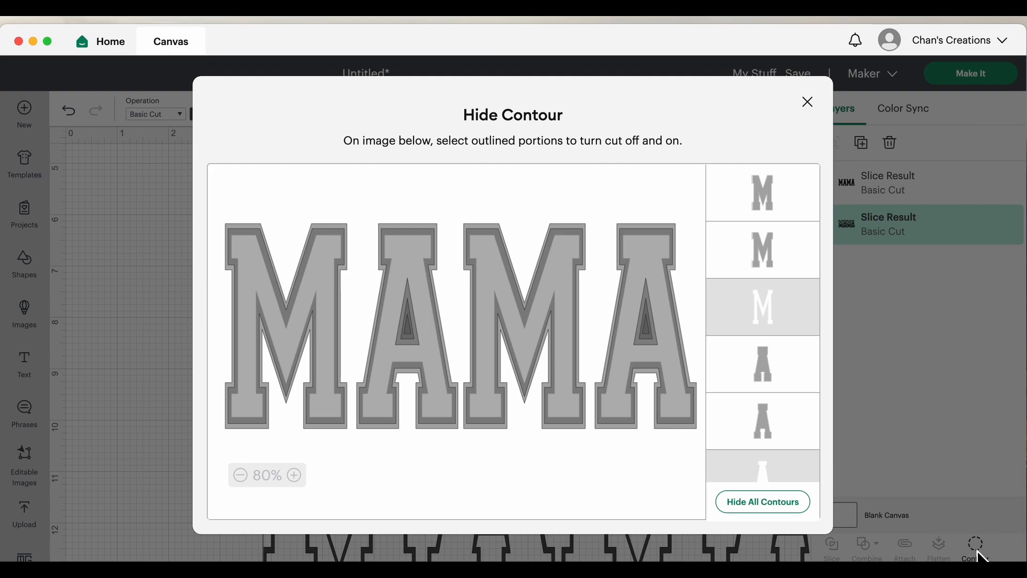
left_click(808, 103)
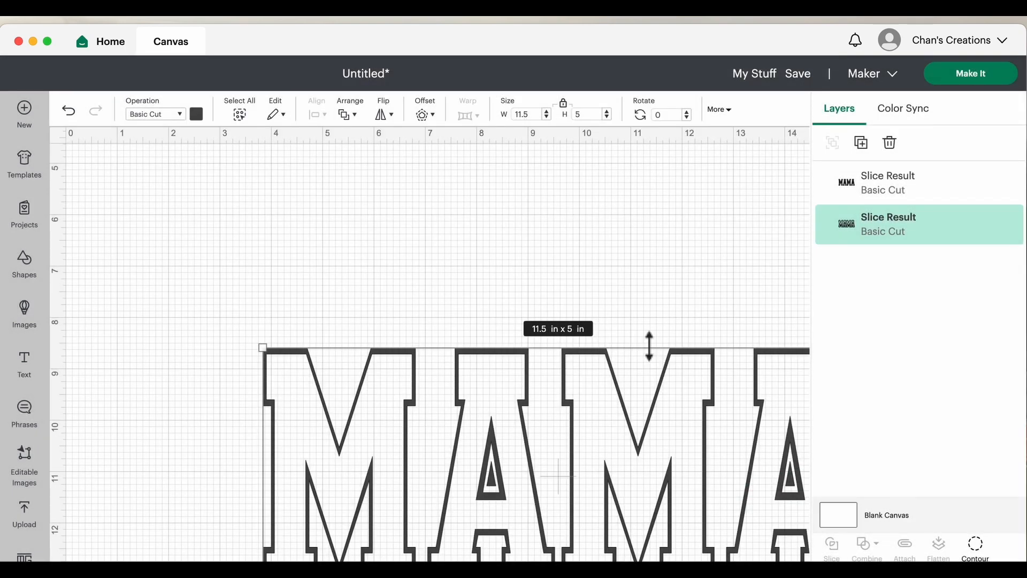
left_click(474, 324)
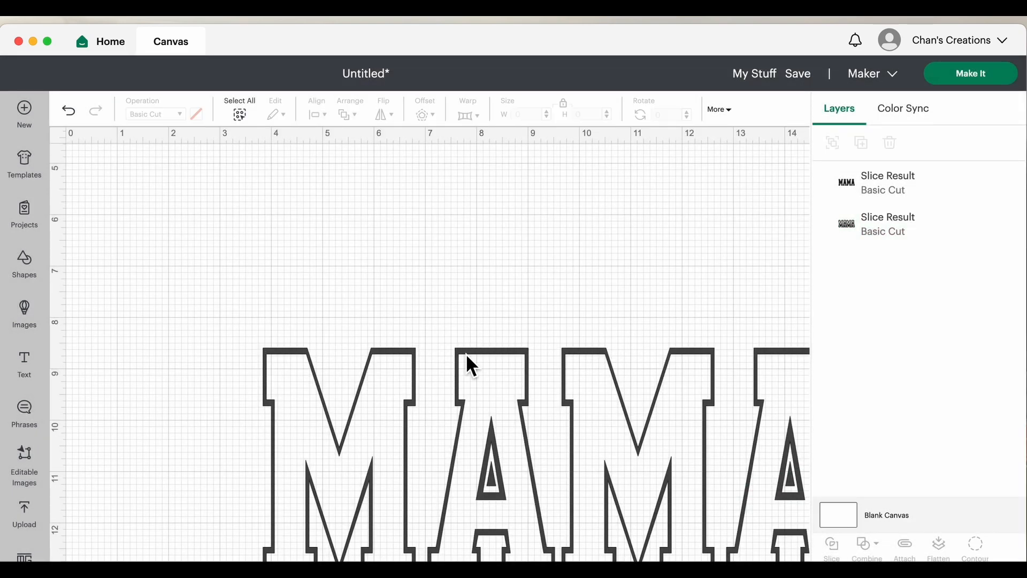
left_click_drag(468, 364, 166, 368)
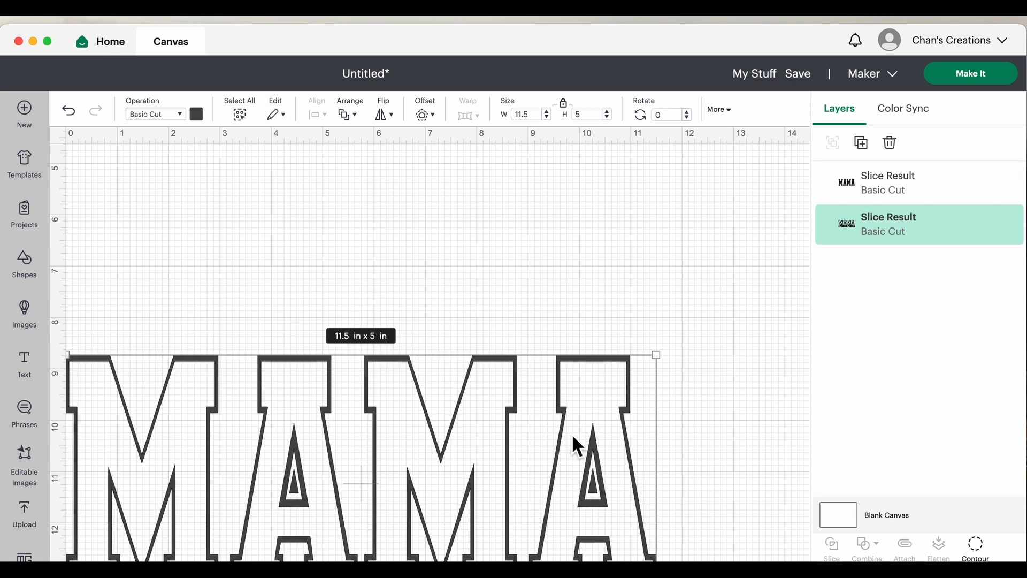
Check Contour again, then move the outlined MAMA down to about y 10.9.
left_click(977, 545)
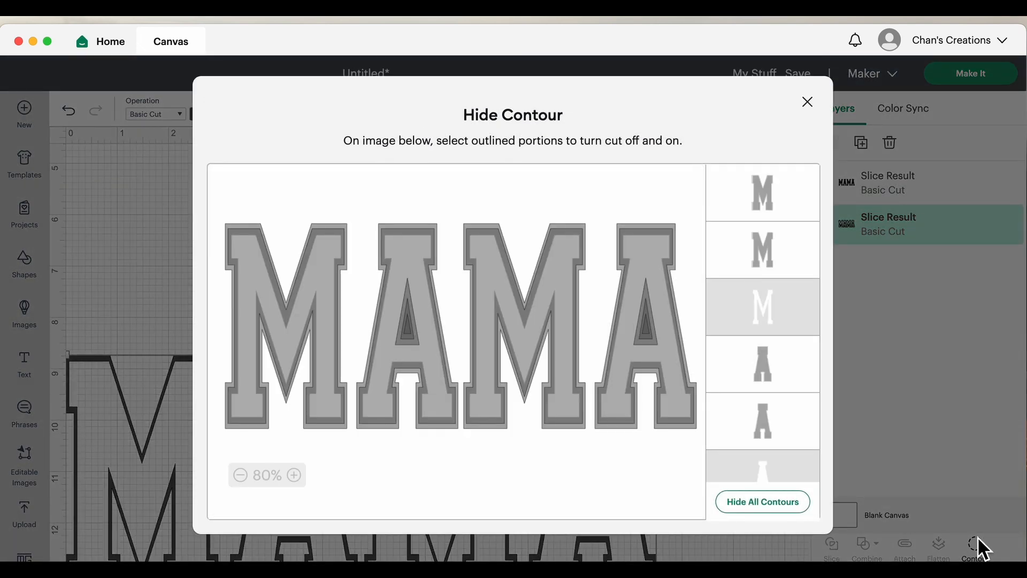
left_click(138, 286)
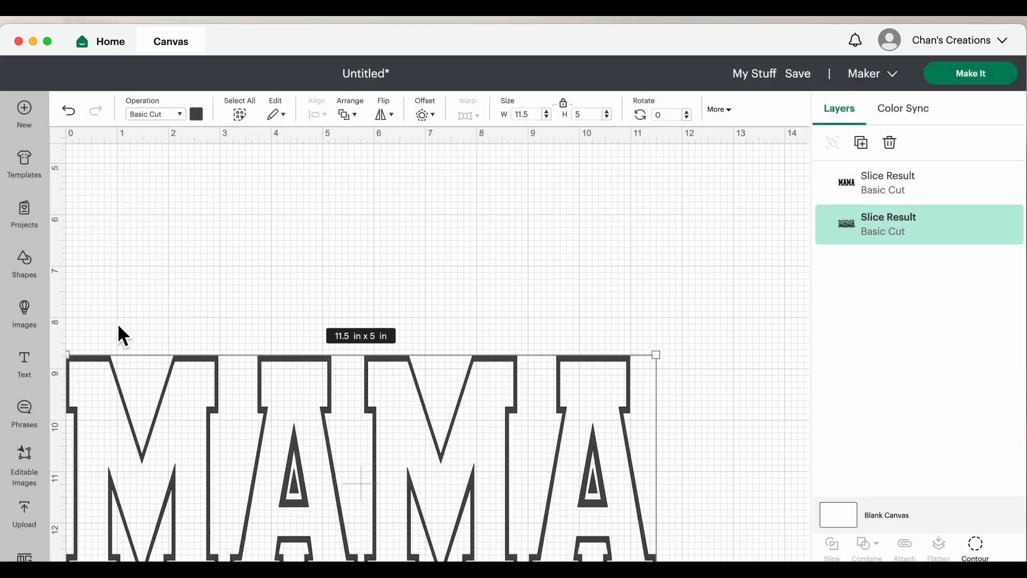
left_click(125, 307)
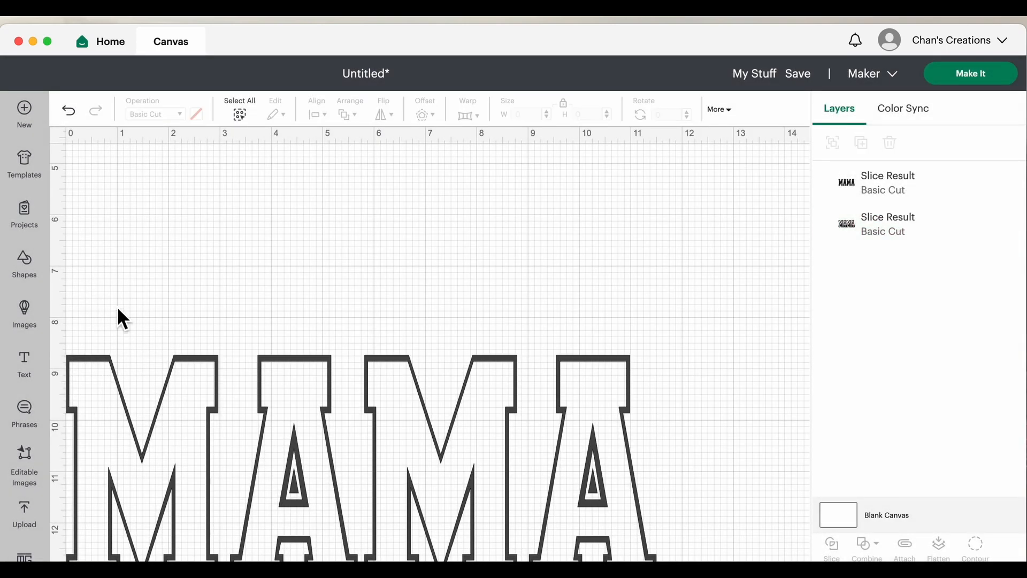
mouse_move(107, 369)
left_mouse_down()
mouse_move(102, 477)
mouse_move(98, 464)
left_mouse_up()
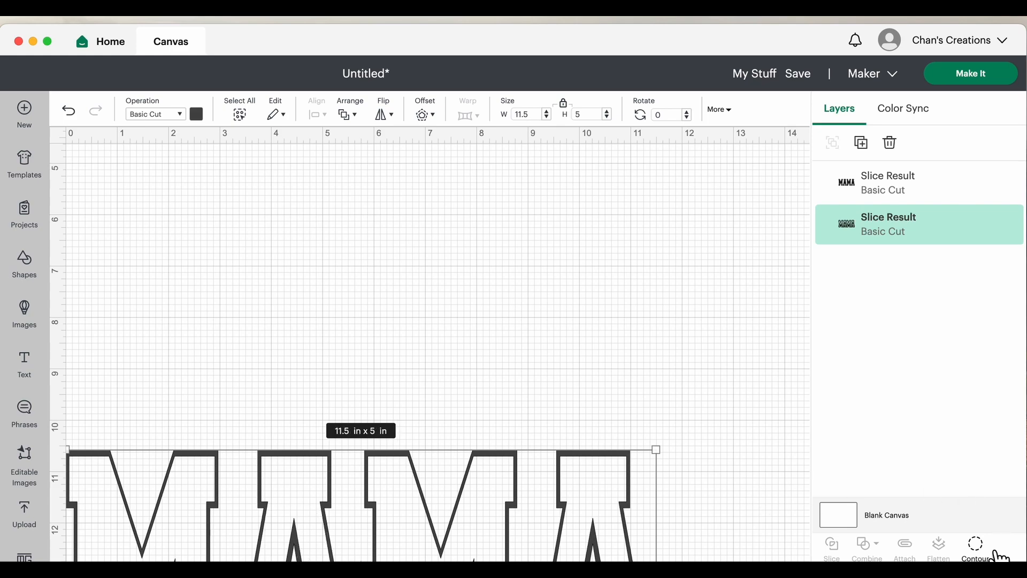
In the Hide Contour view, toggle the inner triangle cuts of both A's in the outlined MAMA.
left_click(977, 546)
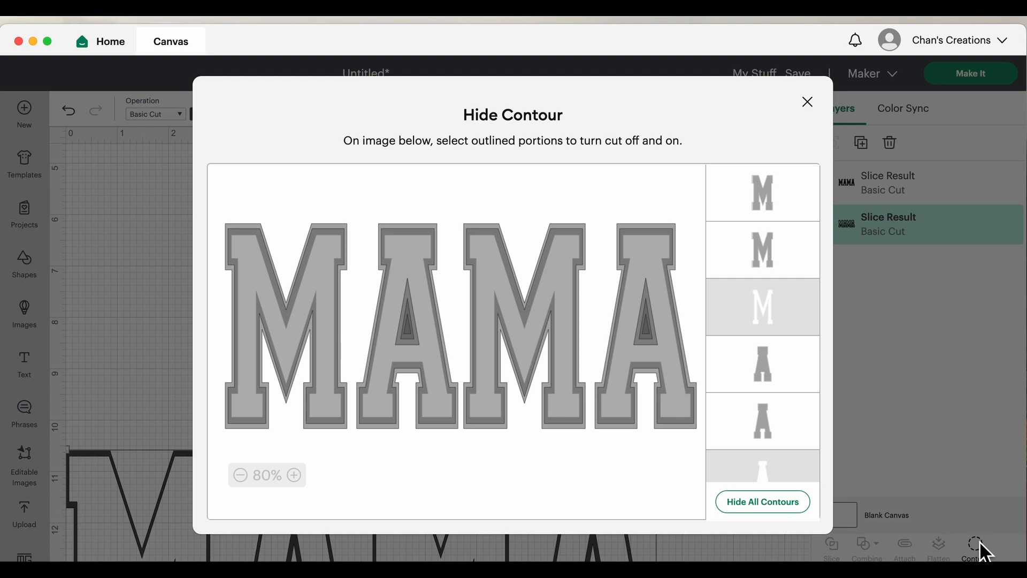
scroll(764, 389, "down", 1)
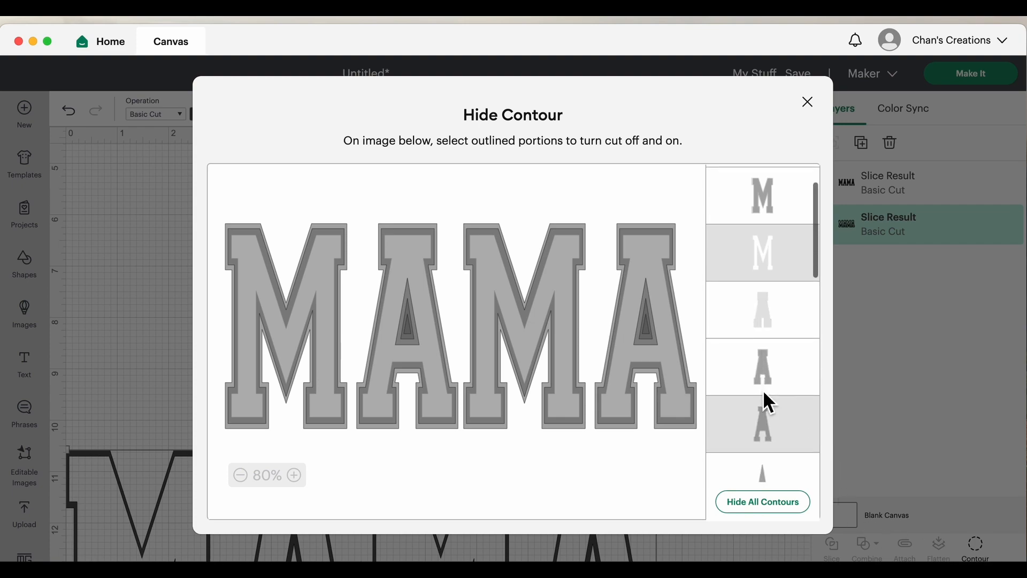
scroll(763, 389, "down", 1)
scroll(763, 389, "down", 1)
scroll(763, 389, "down", 1)
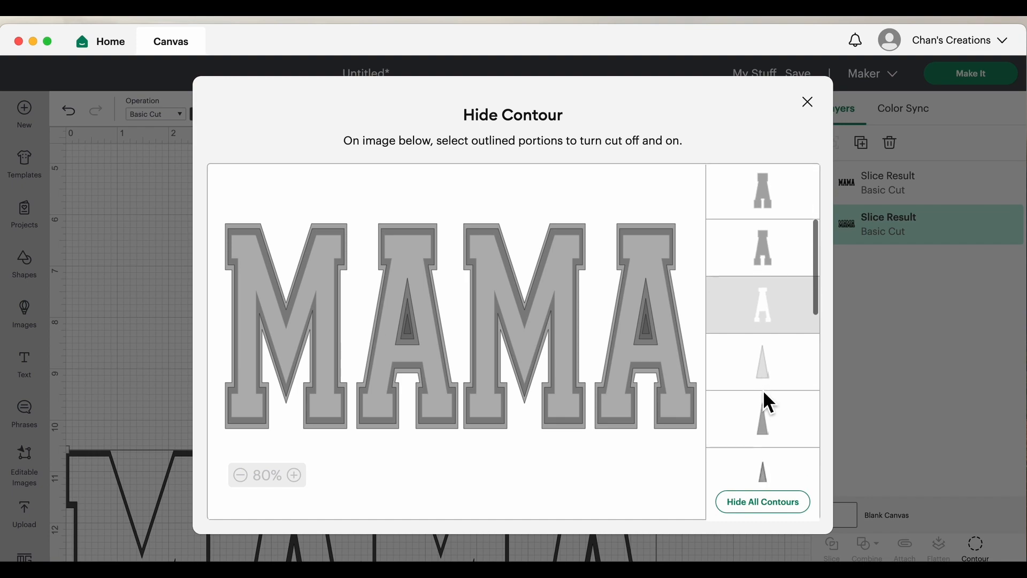
scroll(764, 390, "down", 1)
scroll(764, 389, "down", 1)
scroll(763, 390, "down", 1)
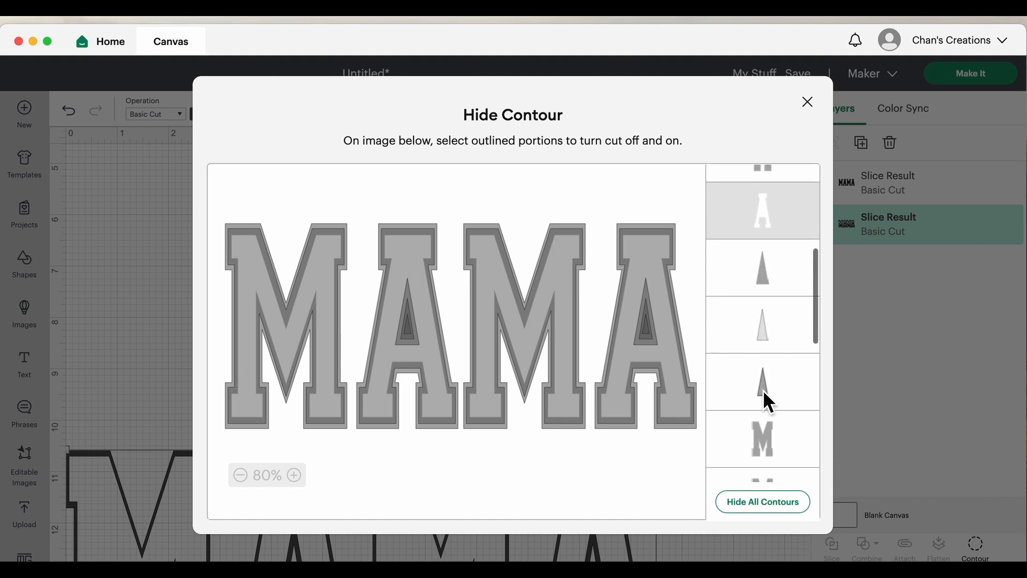
left_click(763, 389)
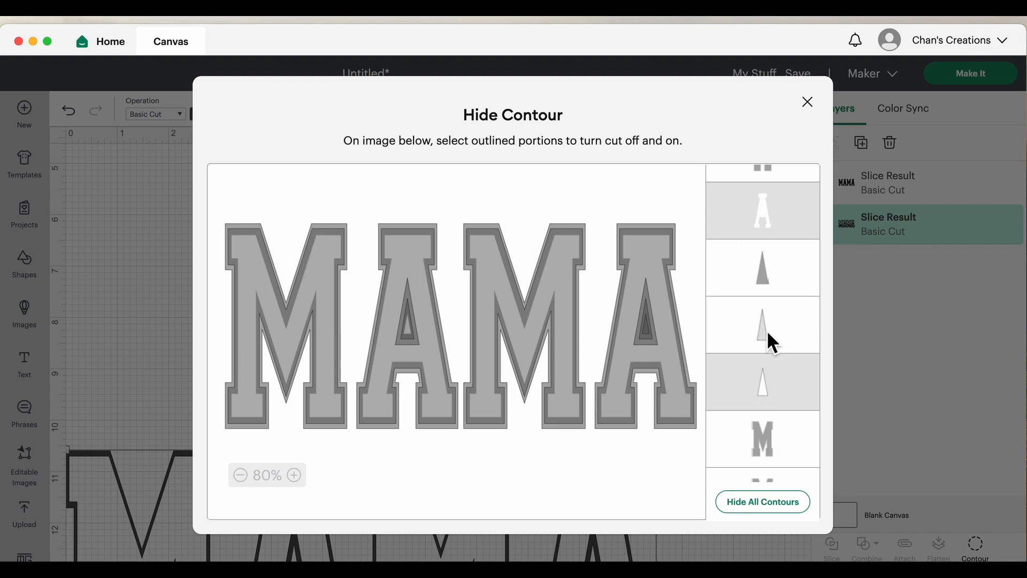
left_click(758, 394)
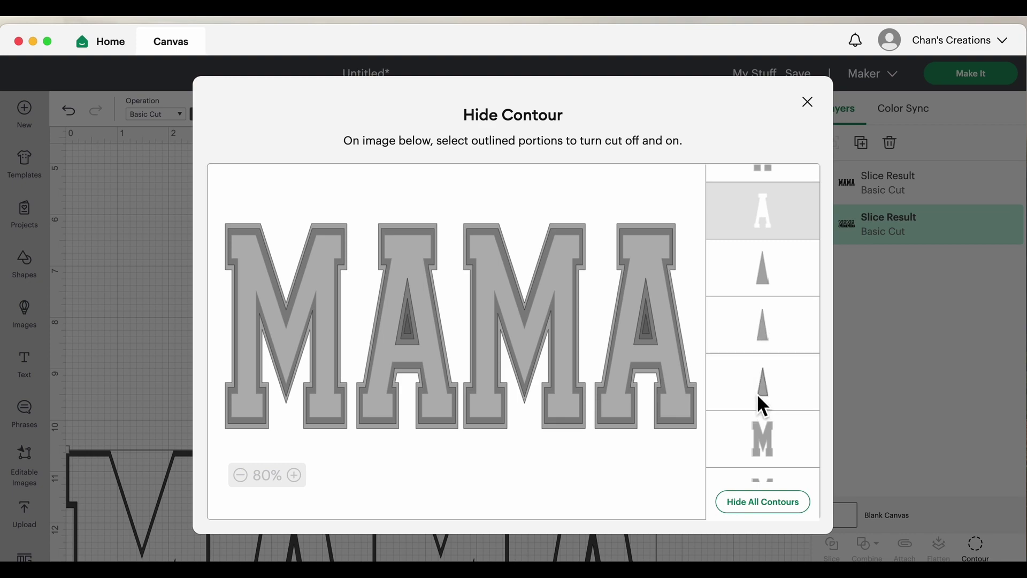
left_click(768, 327)
left_click(767, 257)
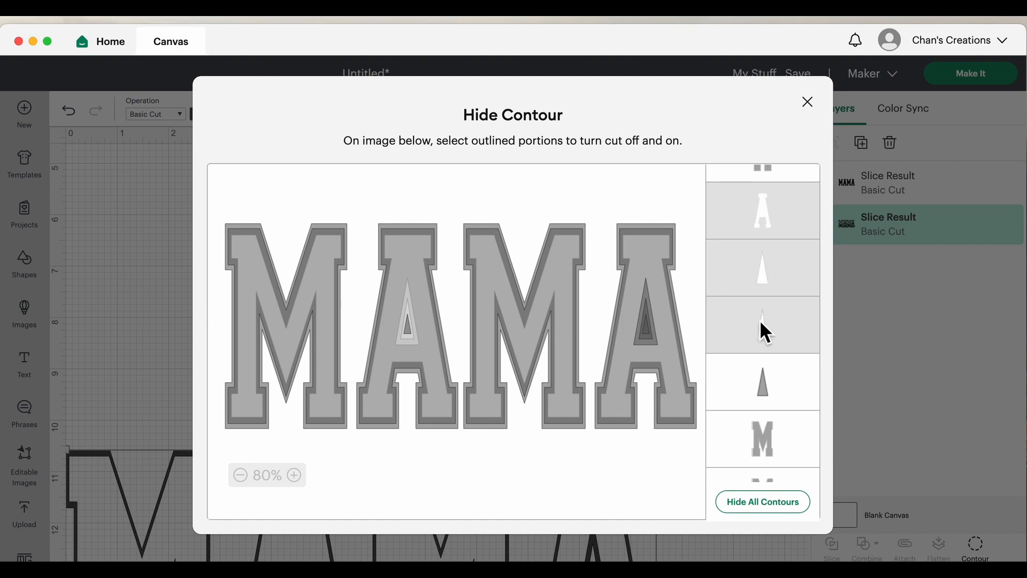
left_click(758, 344)
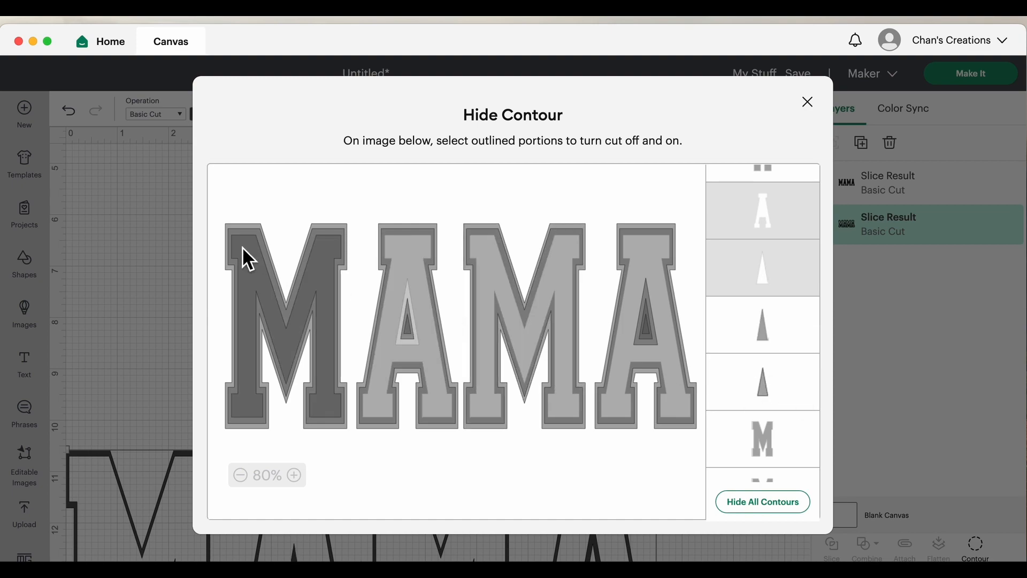
Leave Hide Contour and move the outlined MAMA up the canvas above the solid MAMA.
left_click(166, 271)
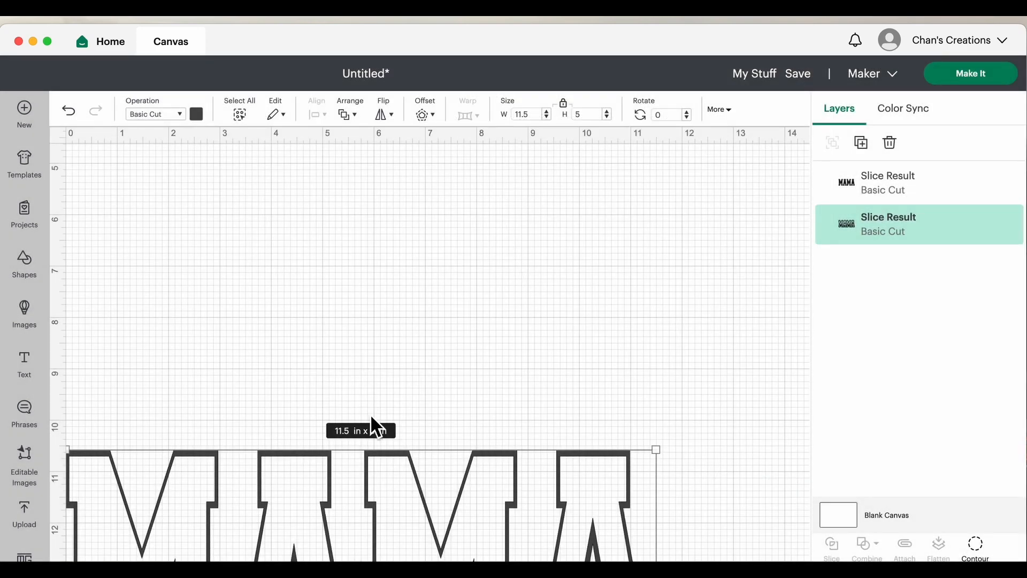
left_click(306, 360)
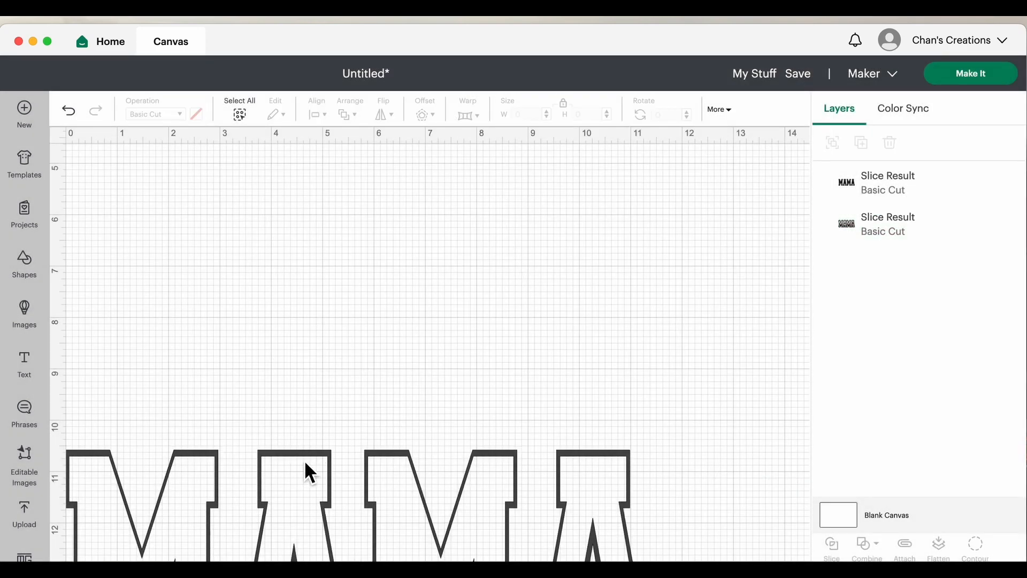
left_click_drag(310, 468, 365, 205)
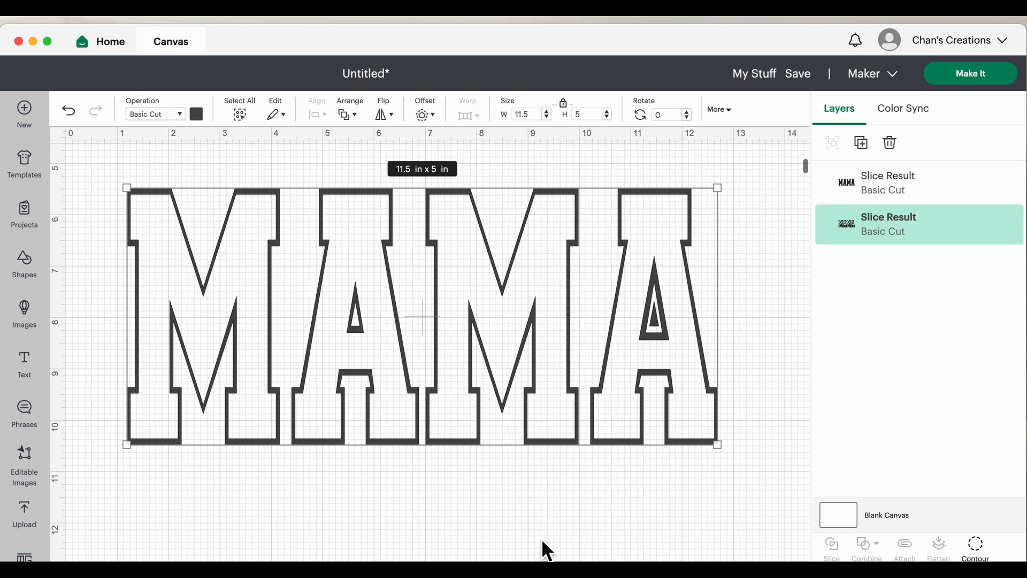
scroll(542, 538, "down", 10)
scroll(541, 538, "down", 10)
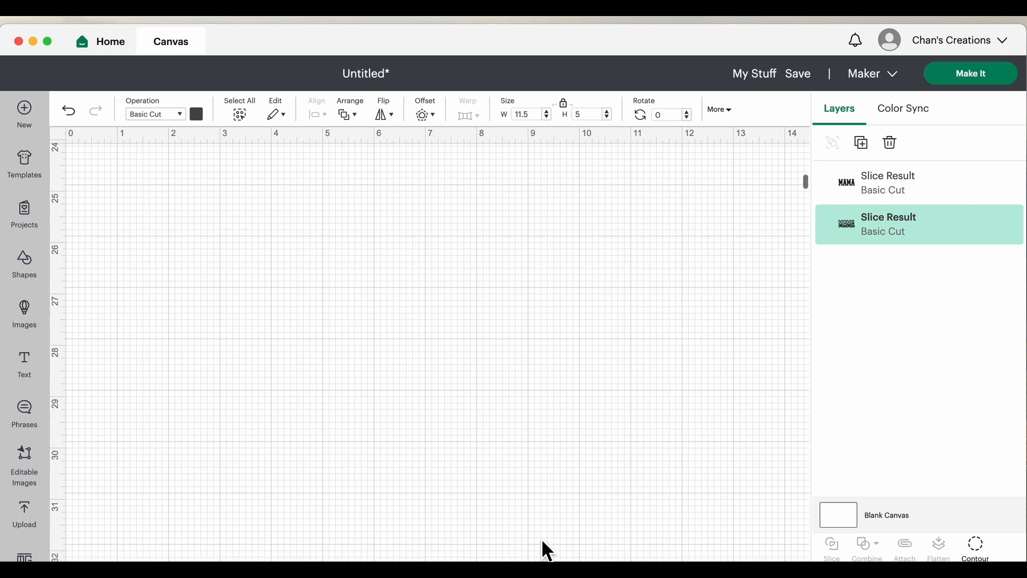
scroll(542, 550, "up", 5)
scroll(541, 551, "up", 5)
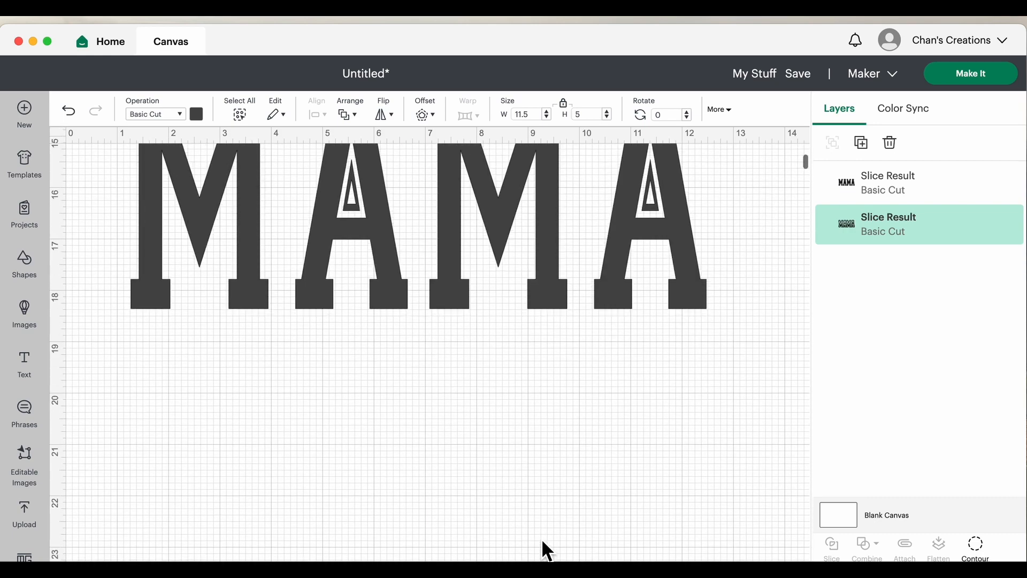
scroll(542, 551, "up", 3)
scroll(541, 551, "up", 3)
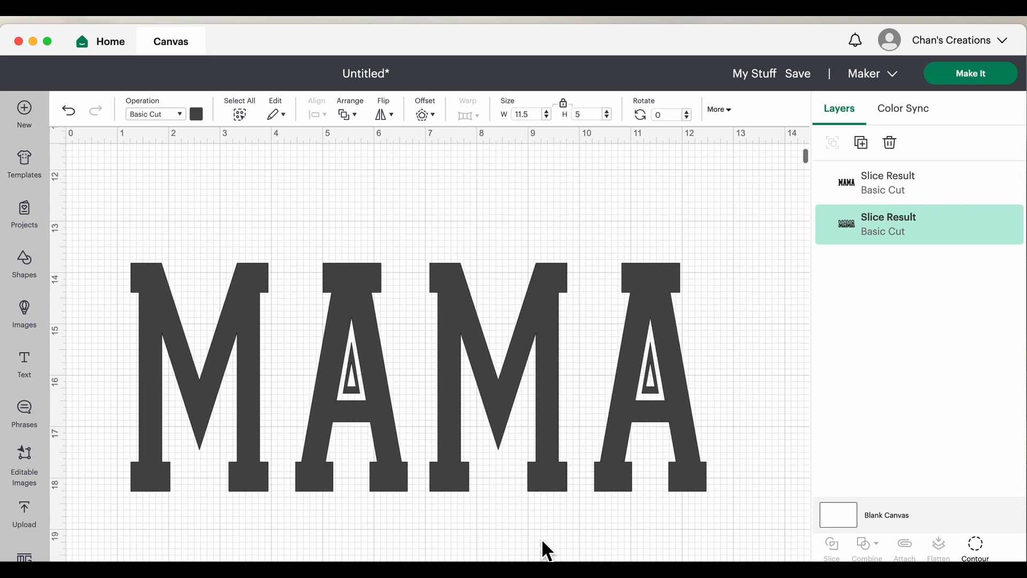
scroll(542, 550, "up", 2)
scroll(542, 551, "up", 2)
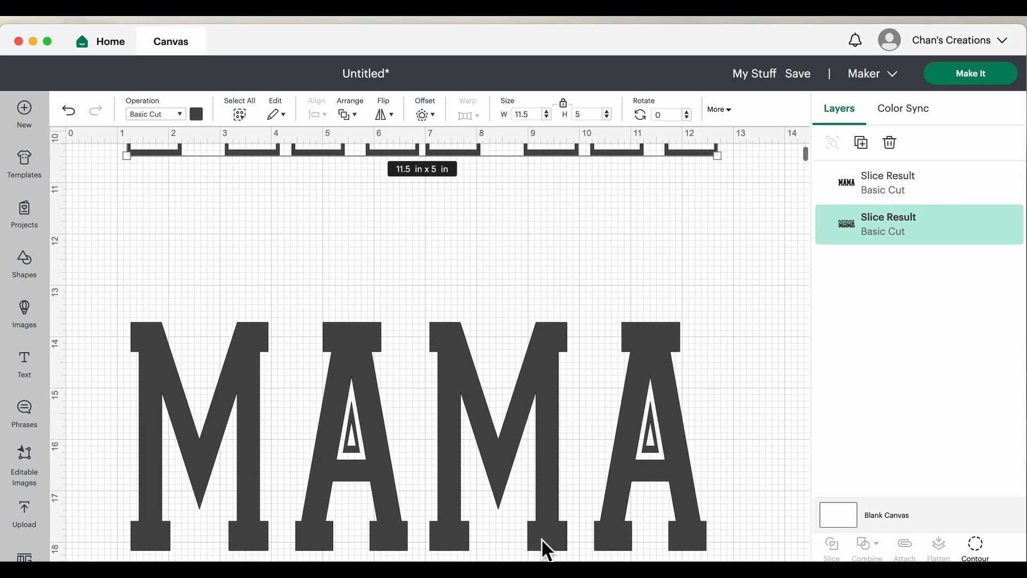
scroll(542, 551, "up", 1)
scroll(542, 551, "up", 2)
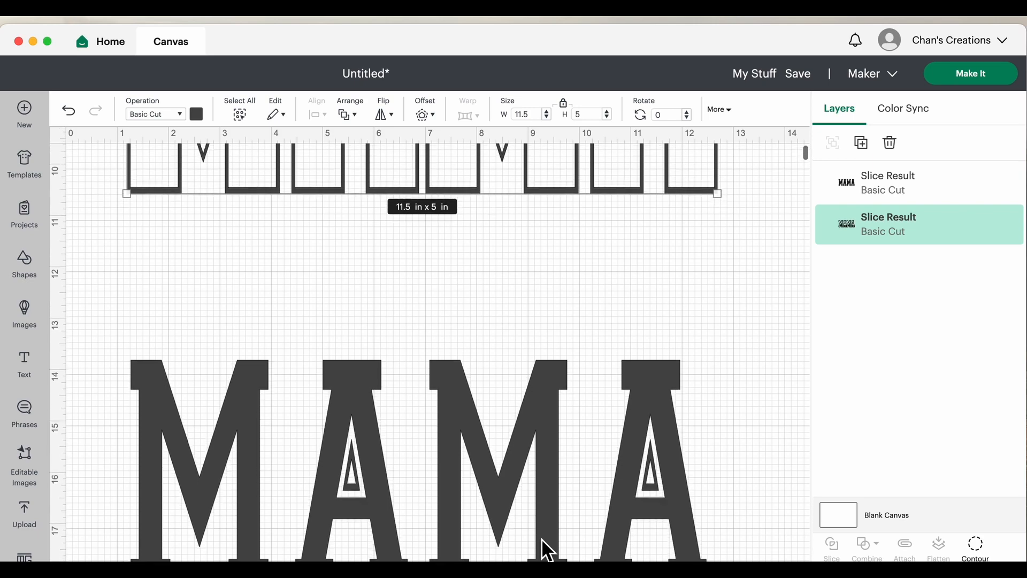
scroll(542, 539, "up", 1)
scroll(542, 538, "up", 1)
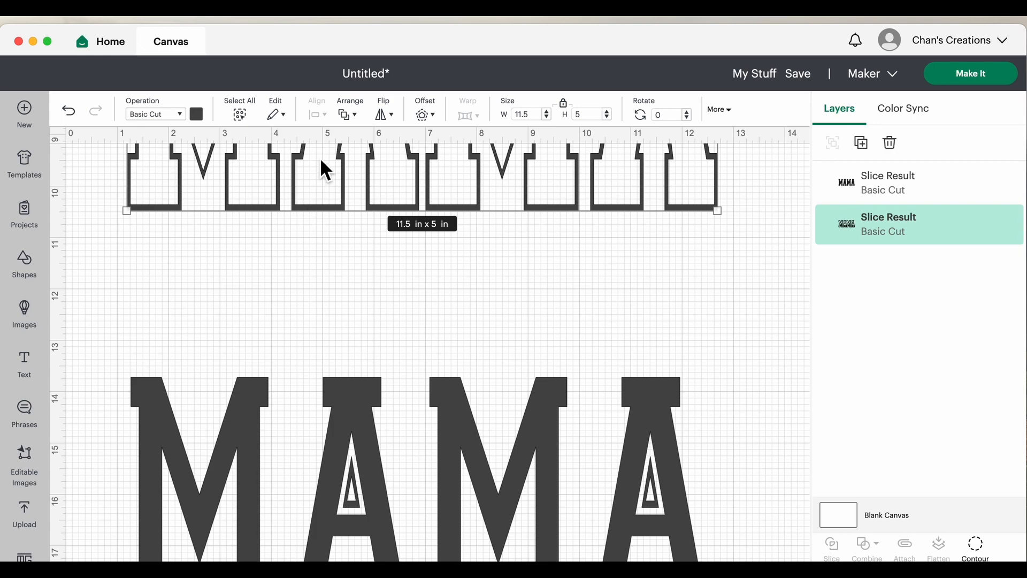
Drag the solid MAMA down and the outline MAMA lower so the two sit apart on the canvas.
left_click(223, 259)
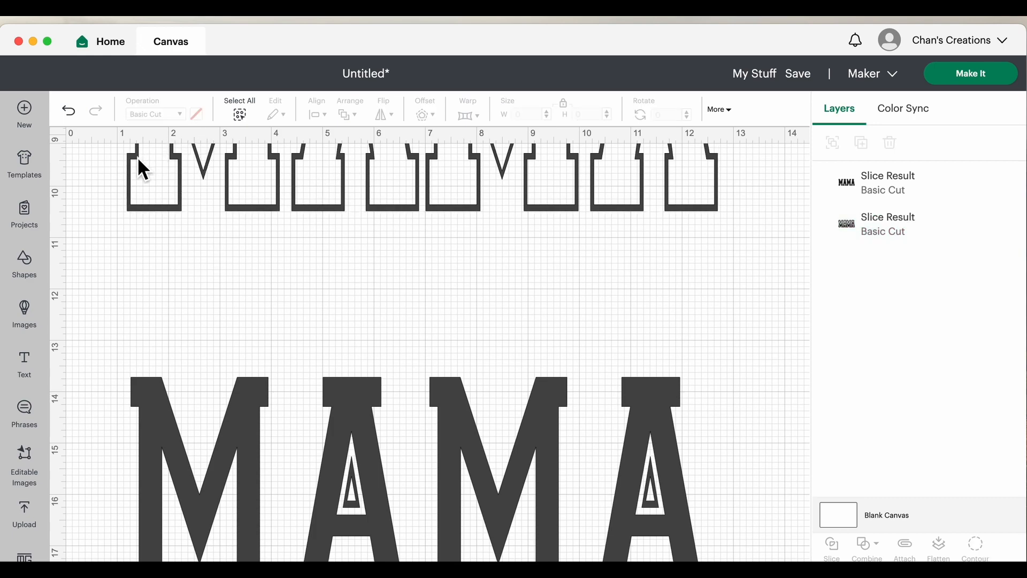
left_click_drag(137, 157, 143, 293)
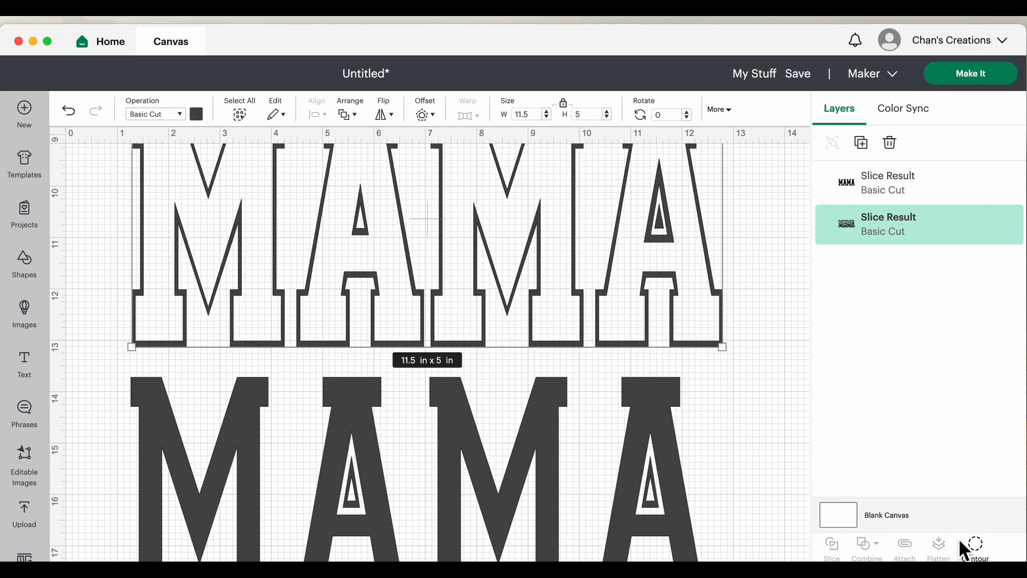
left_click_drag(653, 409, 662, 562)
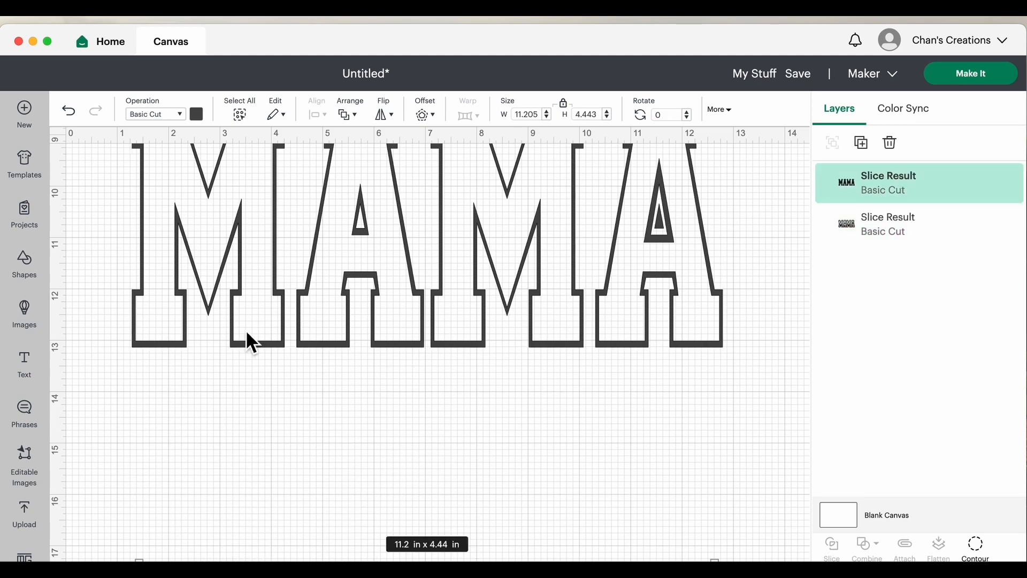
left_click_drag(150, 347, 167, 546)
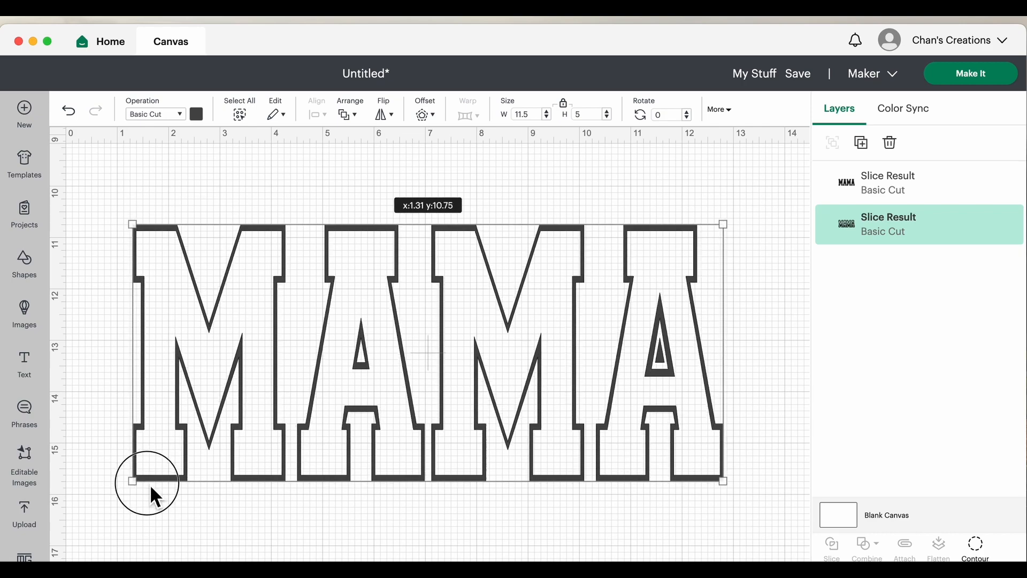
mouse_move(456, 439)
left_mouse_down()
mouse_move(472, 515)
mouse_move(518, 515)
mouse_move(449, 515)
left_mouse_up()
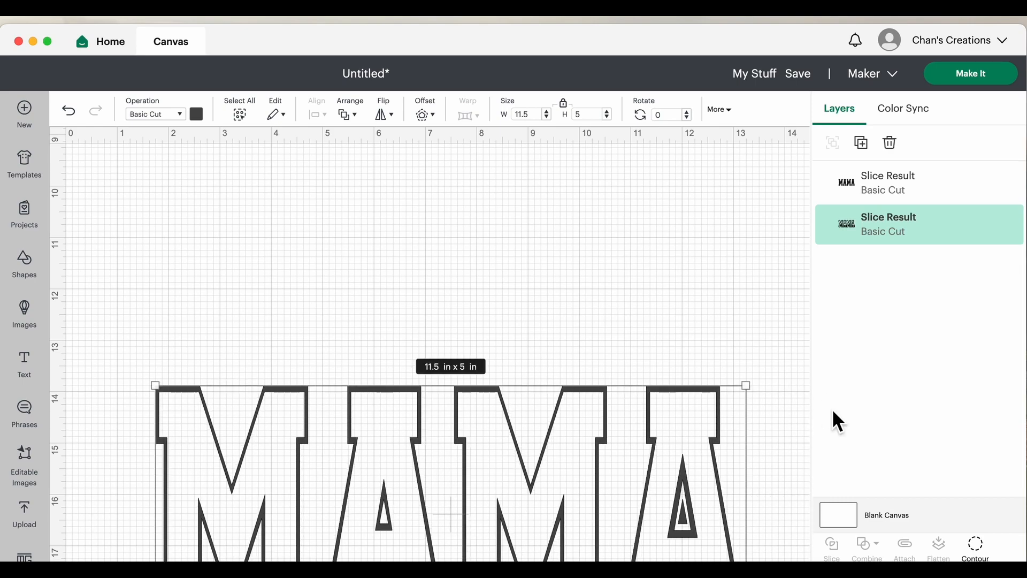
Hide the two inner triangle contours of the outline MAMA's A's and return to the canvas.
left_click(977, 546)
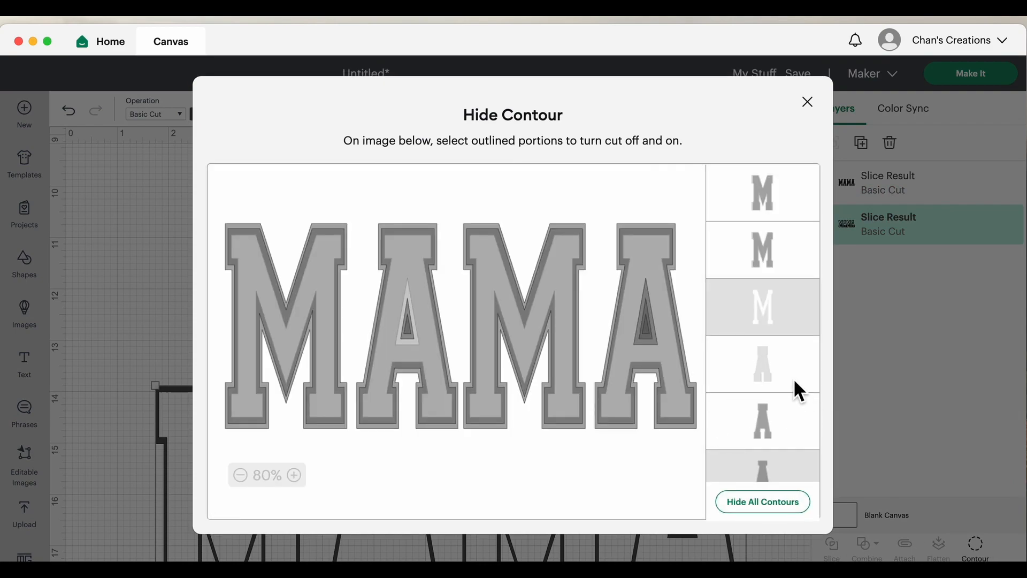
scroll(794, 378, "down", 3)
scroll(794, 377, "down", 3)
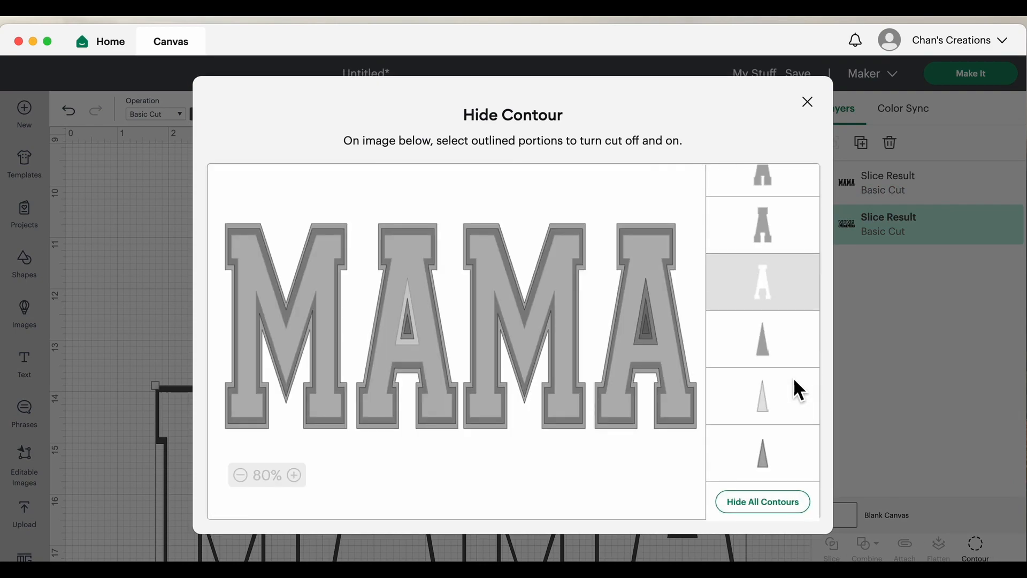
scroll(778, 300, "up", 3)
scroll(777, 300, "down", 6)
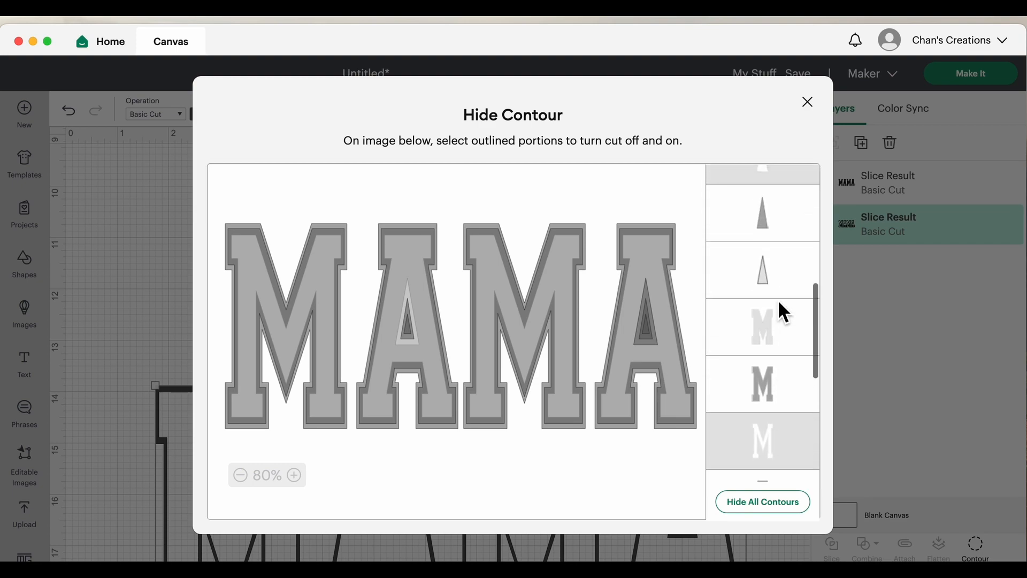
scroll(778, 300, "up", 2)
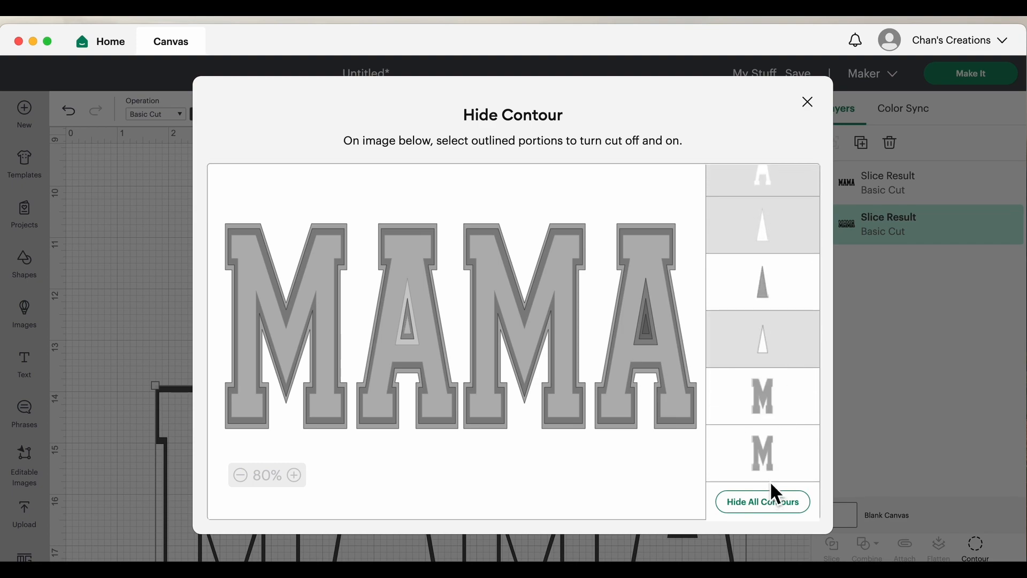
scroll(761, 394, "up", 3)
scroll(761, 393, "up", 3)
left_click(767, 451)
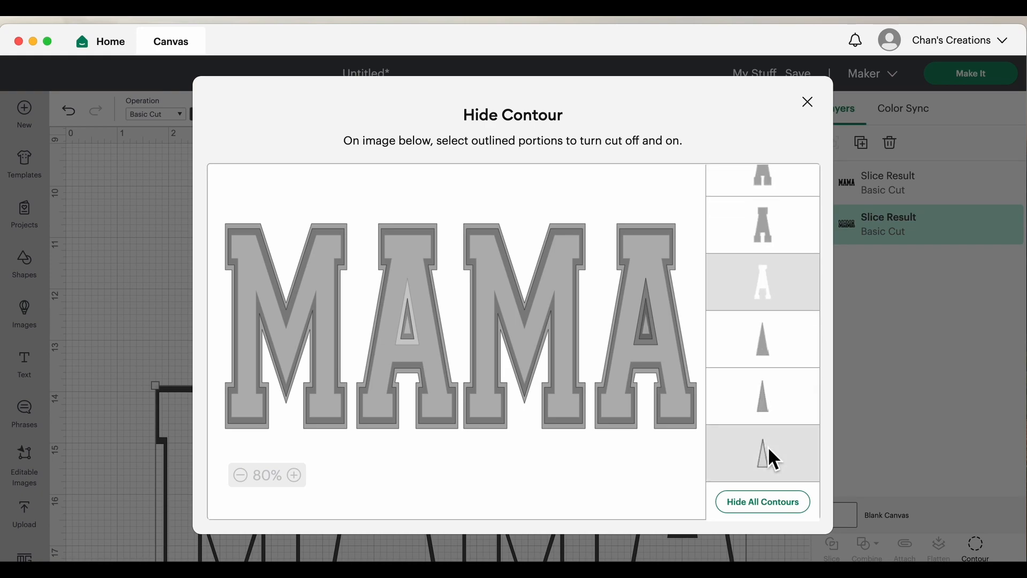
left_click(767, 349)
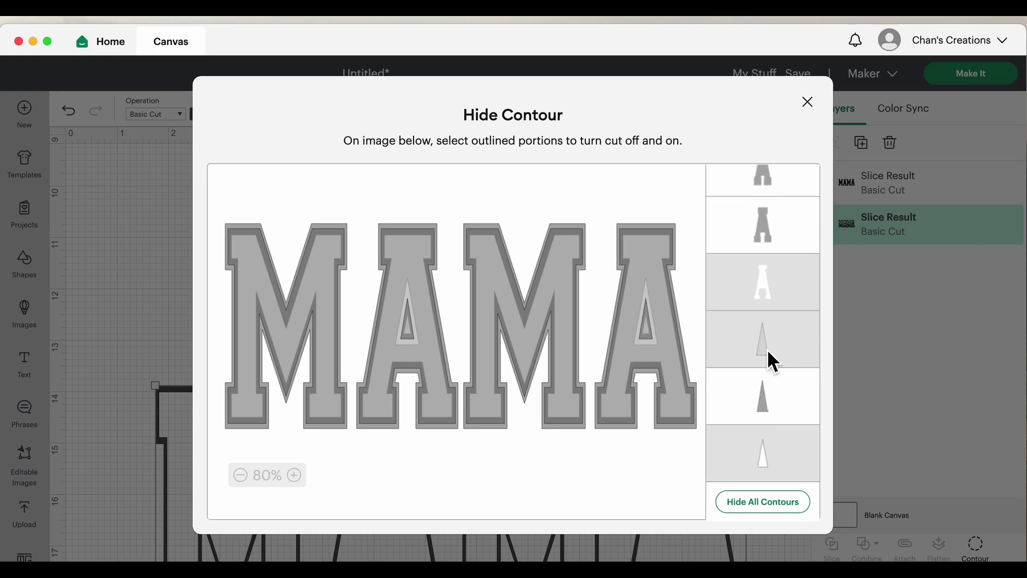
left_click(175, 304)
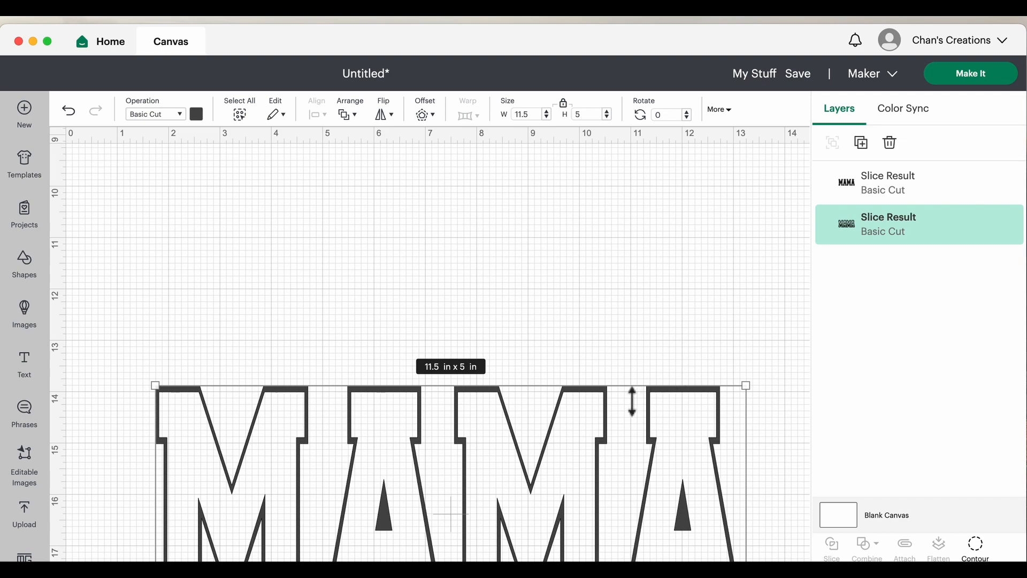
Move the outline MAMA up, then drag and nudge the solid MAMA until centred inside it.
left_click(118, 367)
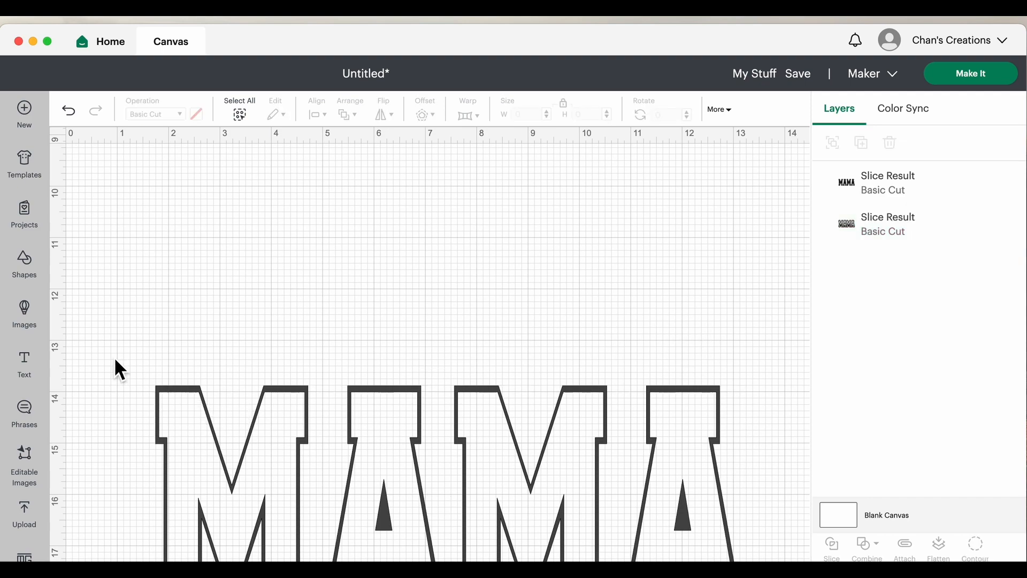
left_click_drag(190, 404, 184, 205)
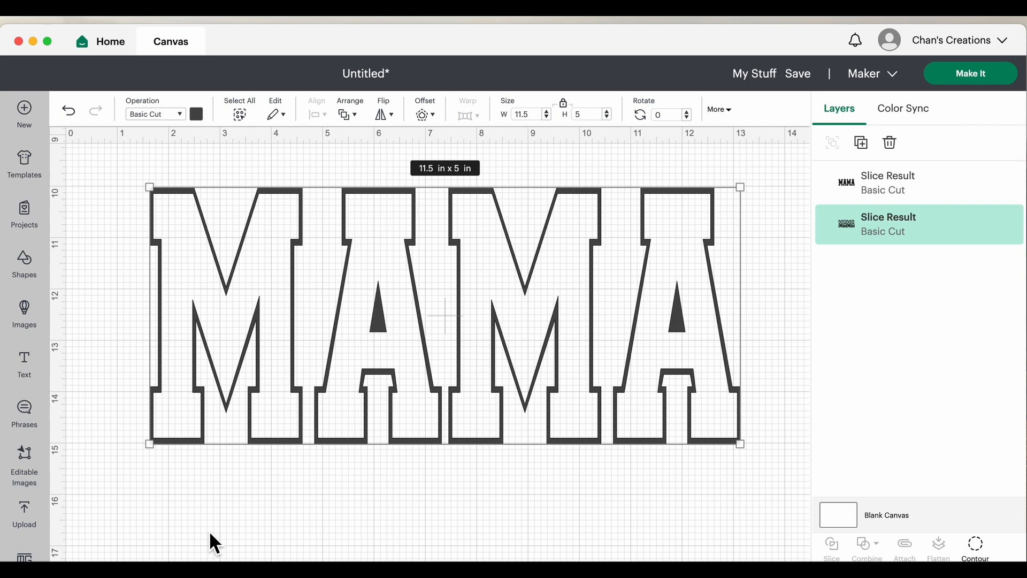
scroll(209, 531, "down", 2)
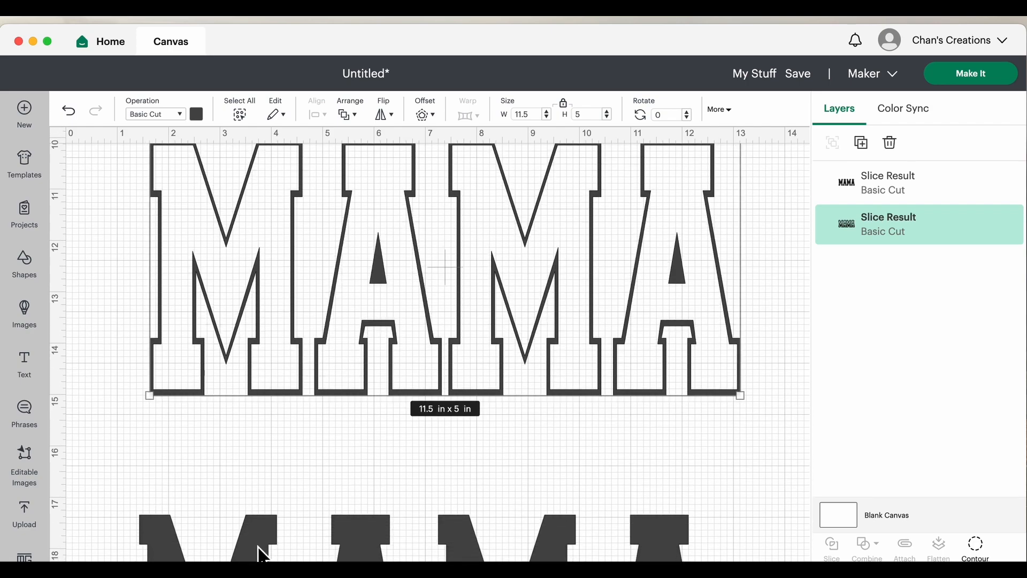
mouse_move(258, 530)
left_mouse_down()
mouse_move(263, 221)
mouse_move(274, 177)
left_mouse_up()
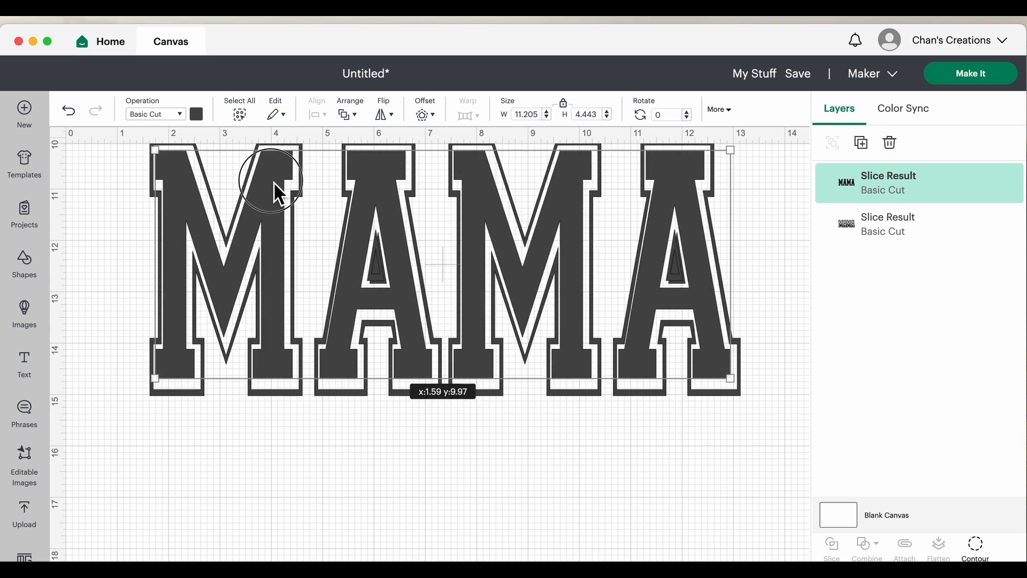
left_click_drag(273, 177, 275, 184)
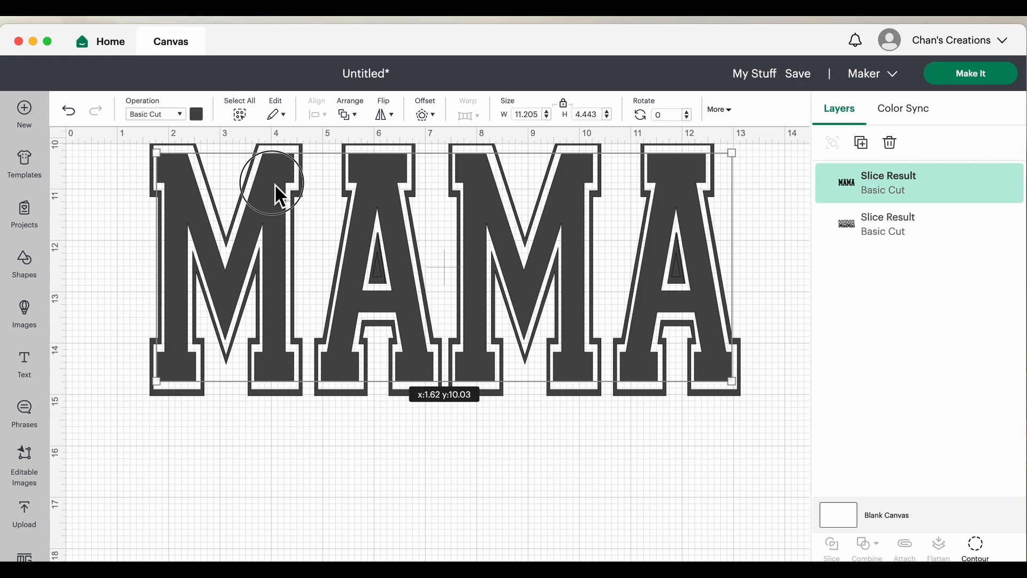
left_click_drag(276, 190, 276, 191)
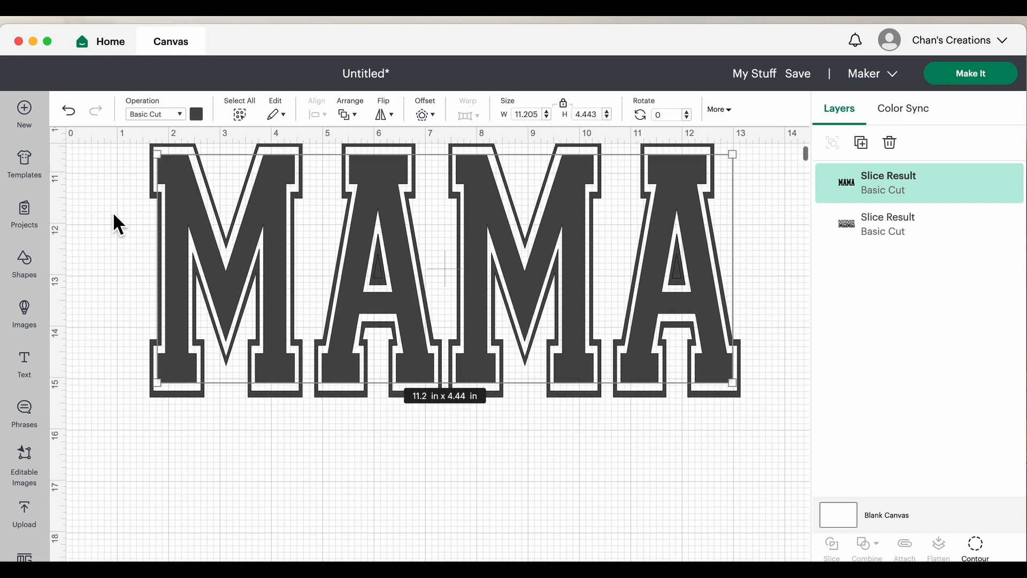
scroll(112, 211, "up", 2)
scroll(112, 212, "up", 1)
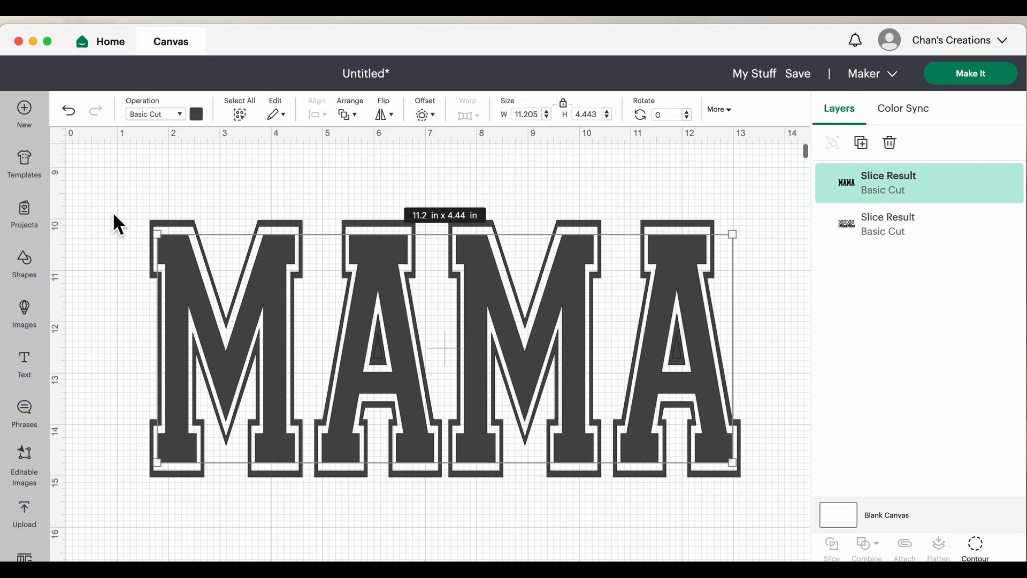
scroll(113, 211, "up", 1)
scroll(113, 212, "up", 1)
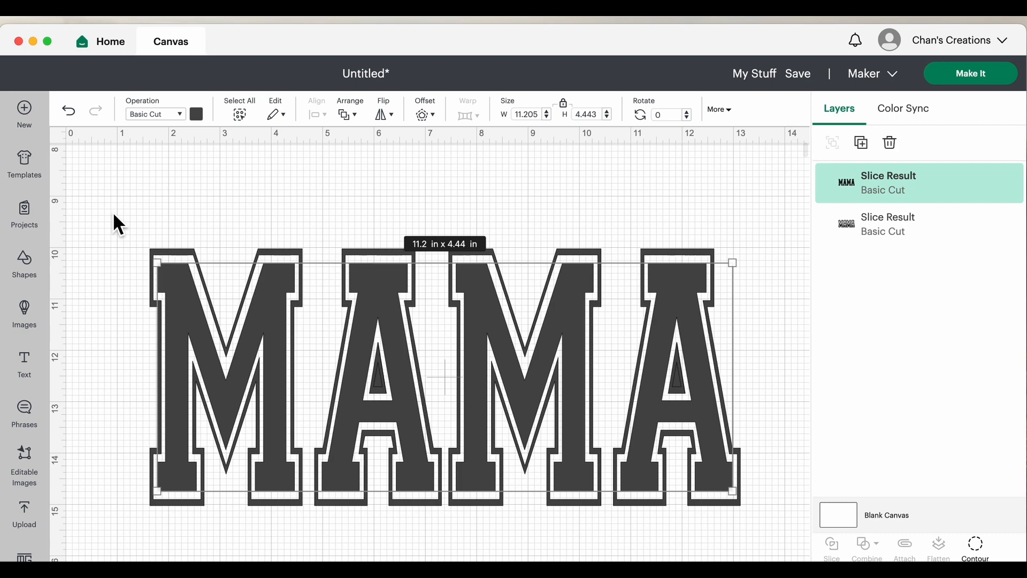
left_click(190, 208)
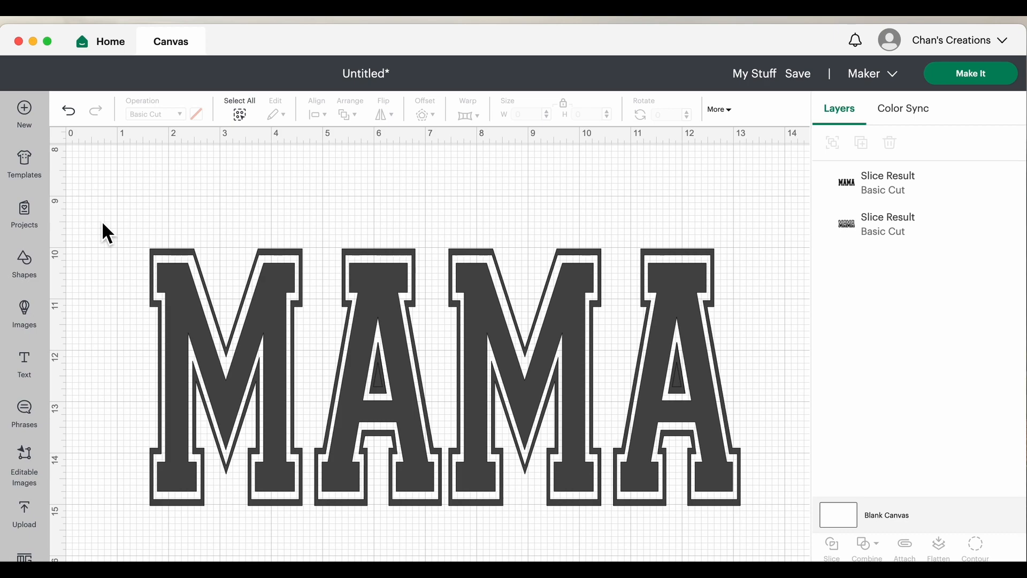
left_click(155, 254)
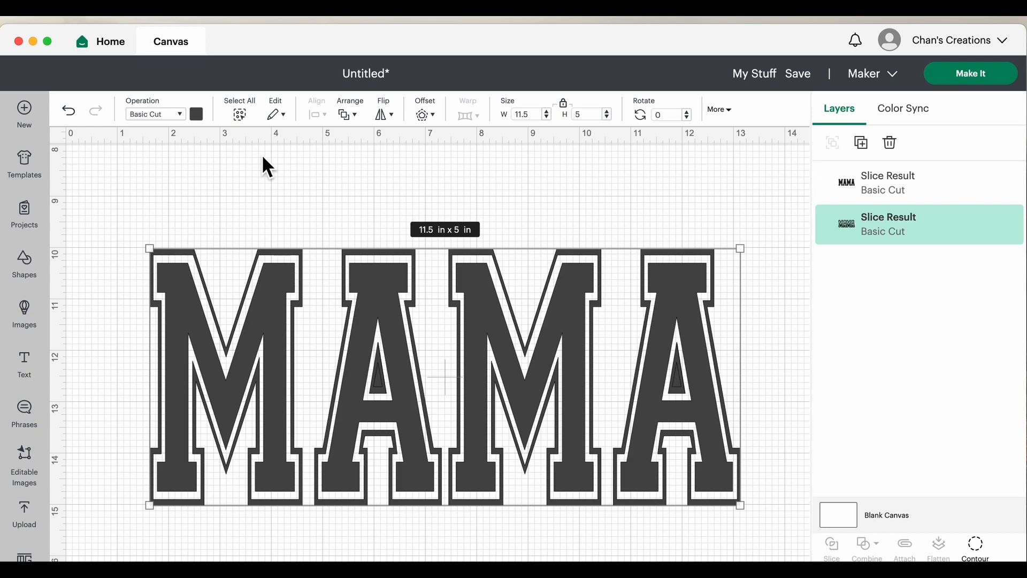
Colour the outline MAMA layer gold from the Operation colour swatch.
left_click(198, 115)
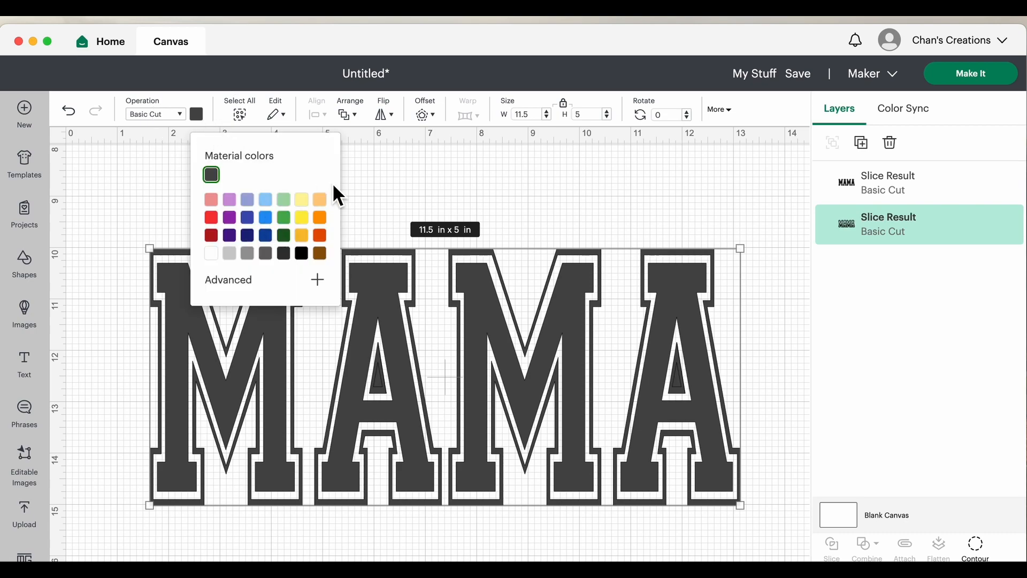
left_click(301, 236)
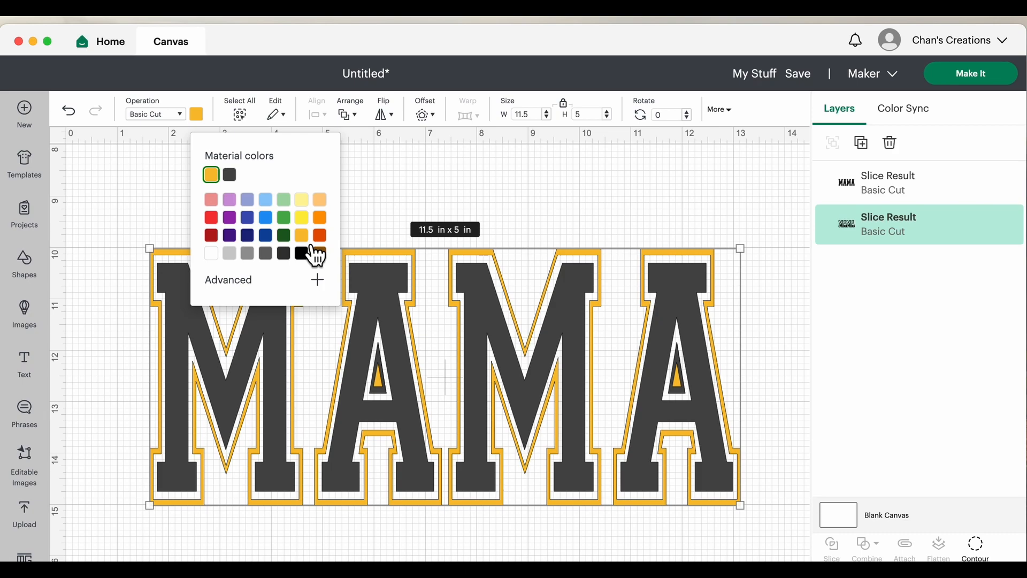
left_click(499, 213)
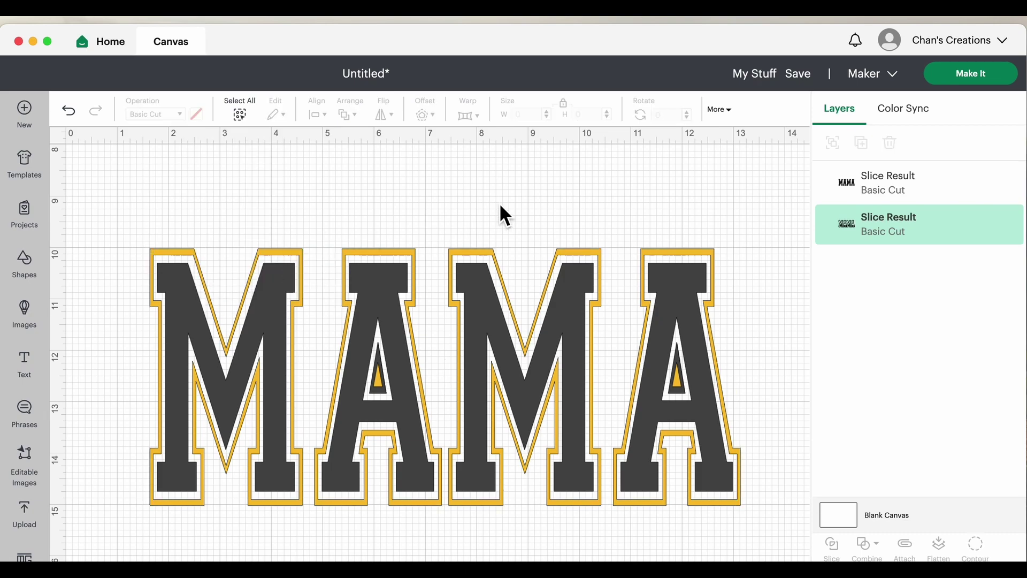
Colour the solid middle MAMA layer blue and deselect to view the design.
left_click(190, 308)
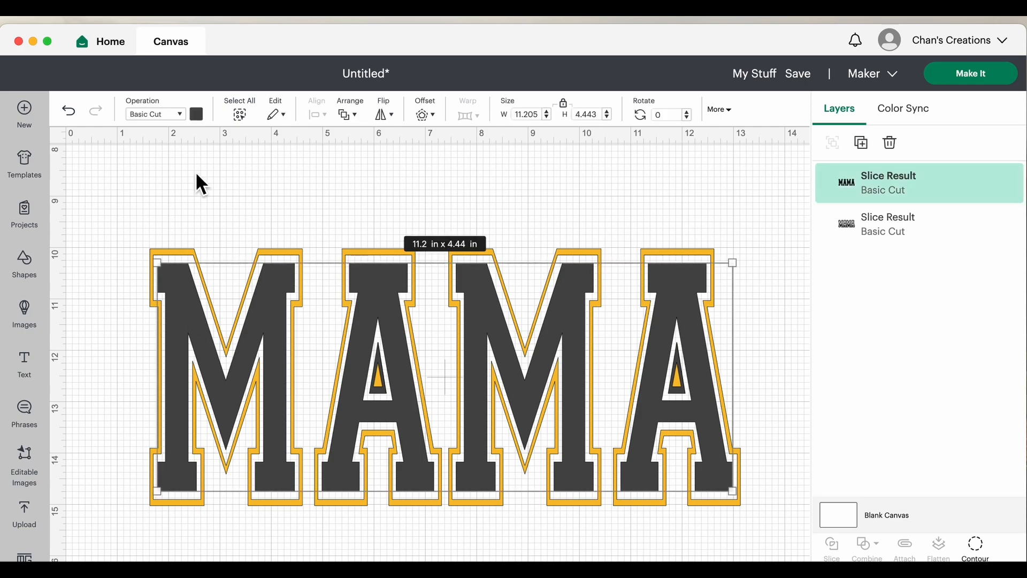
left_click(197, 114)
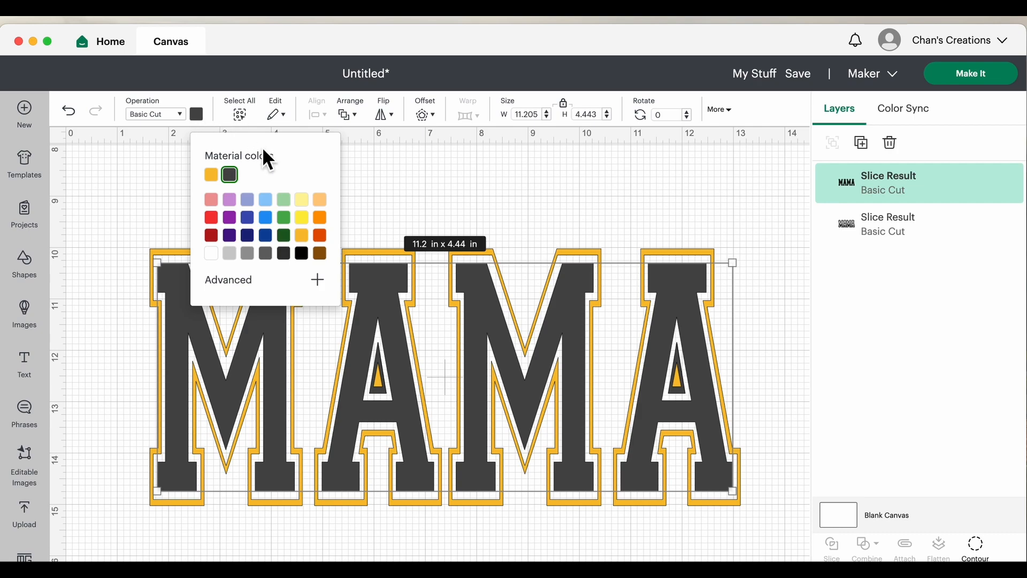
left_click(259, 234)
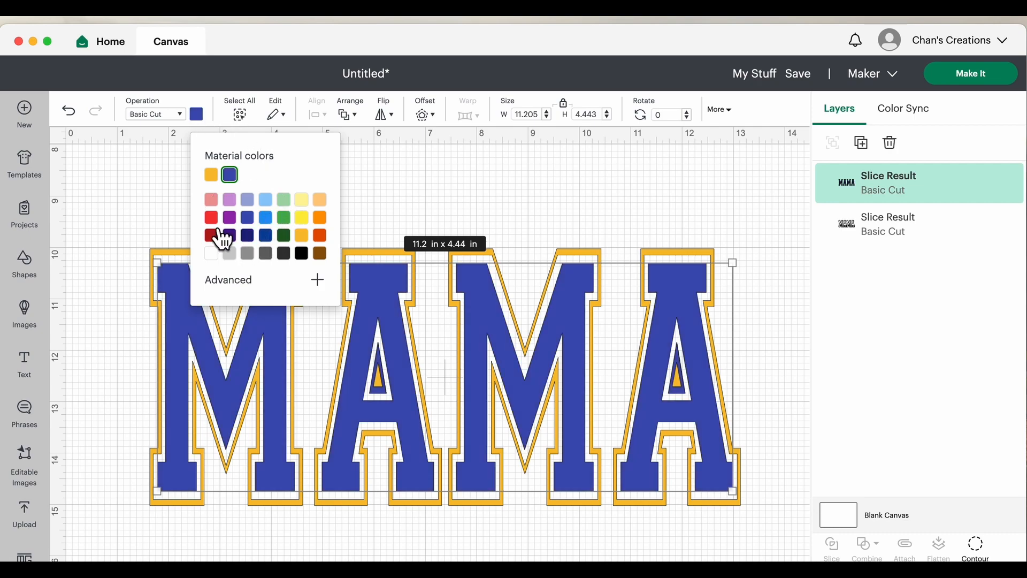
left_click(121, 213)
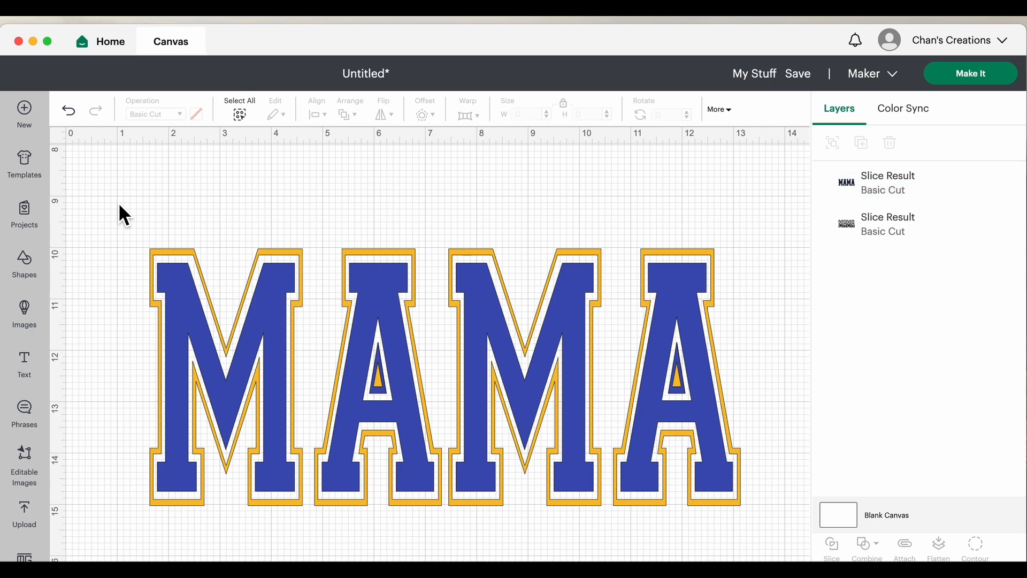